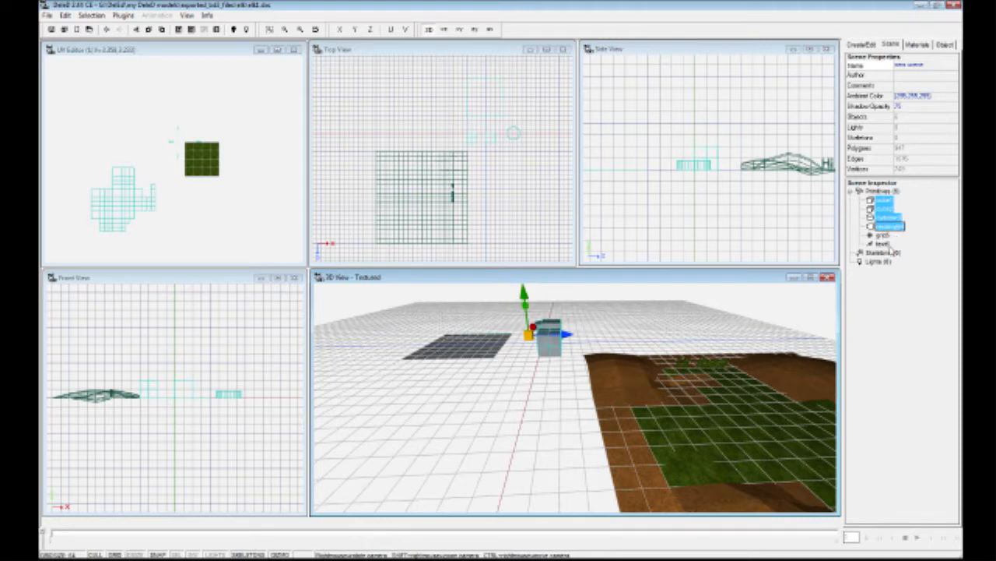
# Step: Delete the two cubes, the cylinder and the rectangle from the scene, keeping the terrain grid and the text
pyautogui.moveTo(700, 365); pyautogui.dragTo(708, 324, button='right')
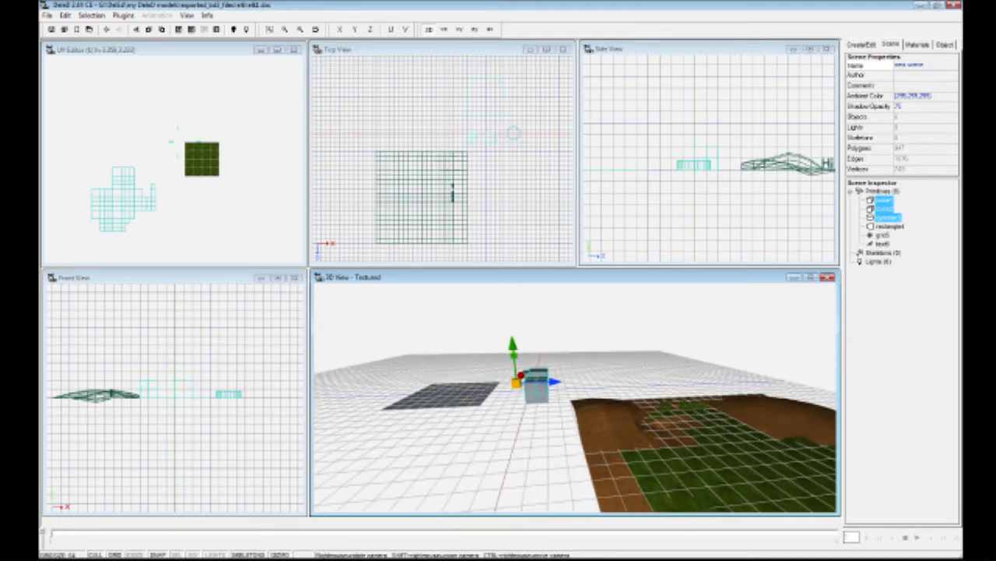
pyautogui.moveTo(709, 323); pyautogui.dragTo(636, 330, button='right')
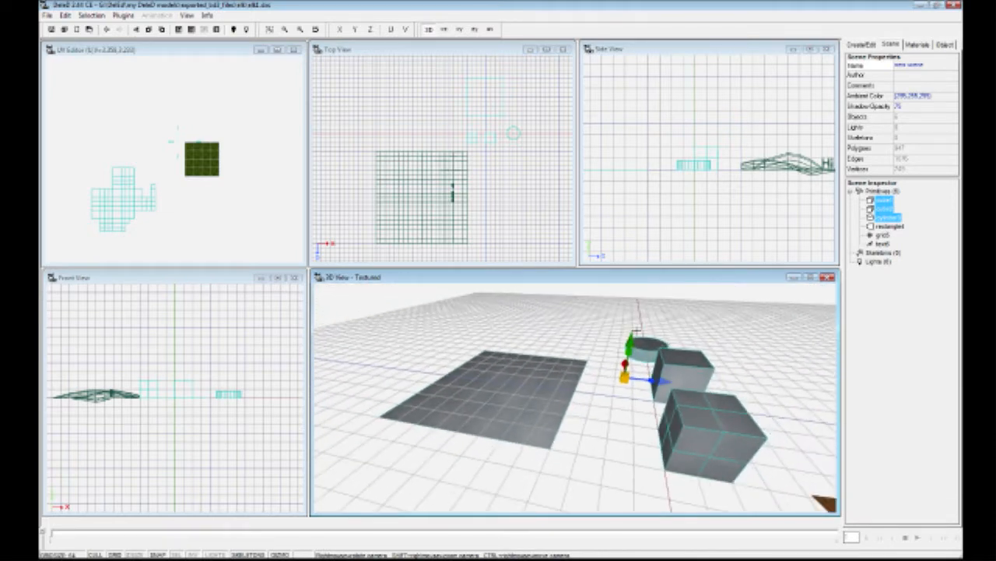
pyautogui.press('Delete')
pyautogui.moveTo(586, 376)
pyautogui.mouseDown(button='right')
pyautogui.moveTo(646, 370)
pyautogui.moveTo(647, 355)
pyautogui.moveTo(677, 347)
pyautogui.moveTo(568, 351)
pyautogui.moveTo(584, 386)
pyautogui.moveTo(615, 380)
pyautogui.moveTo(601, 371)
pyautogui.mouseUp(button='right')
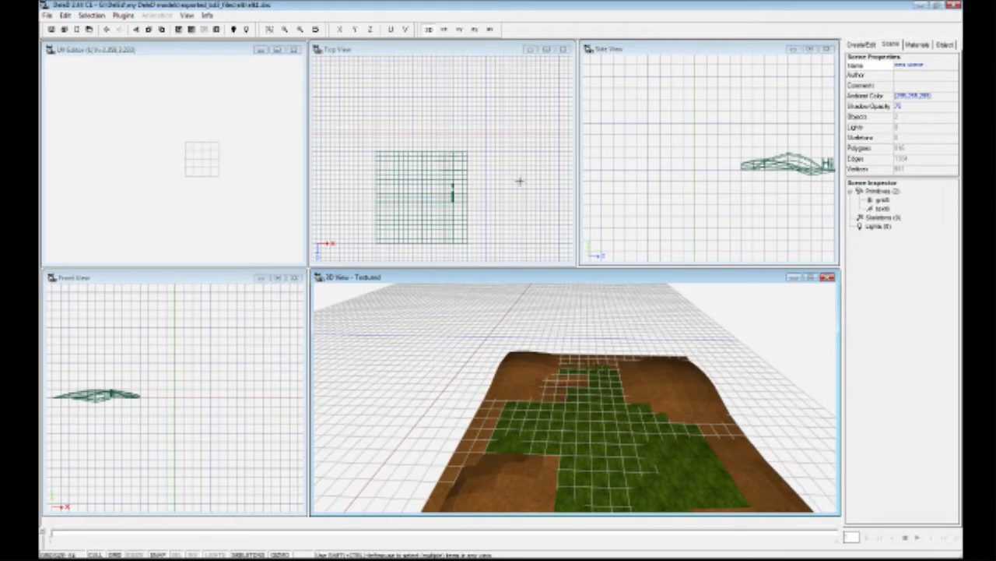
# Step: Reset the views and inspect the terrain grid's object properties
pyautogui.click(316, 30)
pyautogui.moveTo(533, 387); pyautogui.dragTo(551, 369, button='right')
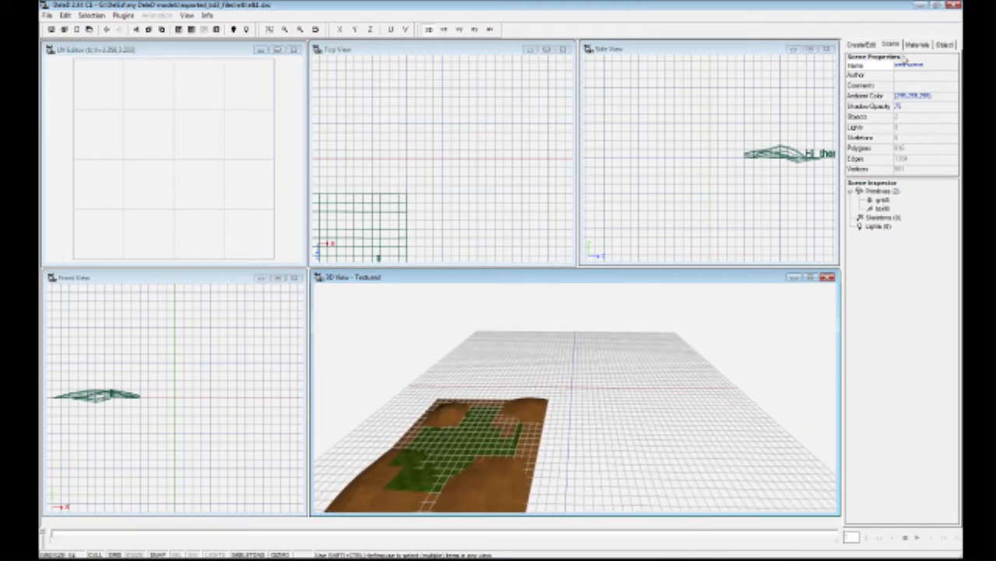
pyautogui.click(861, 44)
pyautogui.click(890, 44)
pyautogui.click(883, 200)
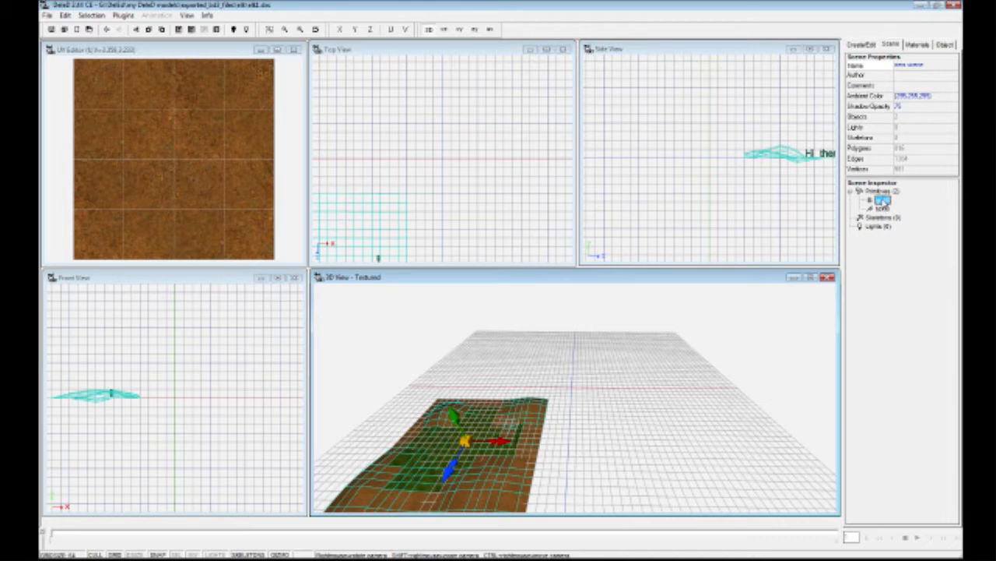
pyautogui.rightClick(883, 201)
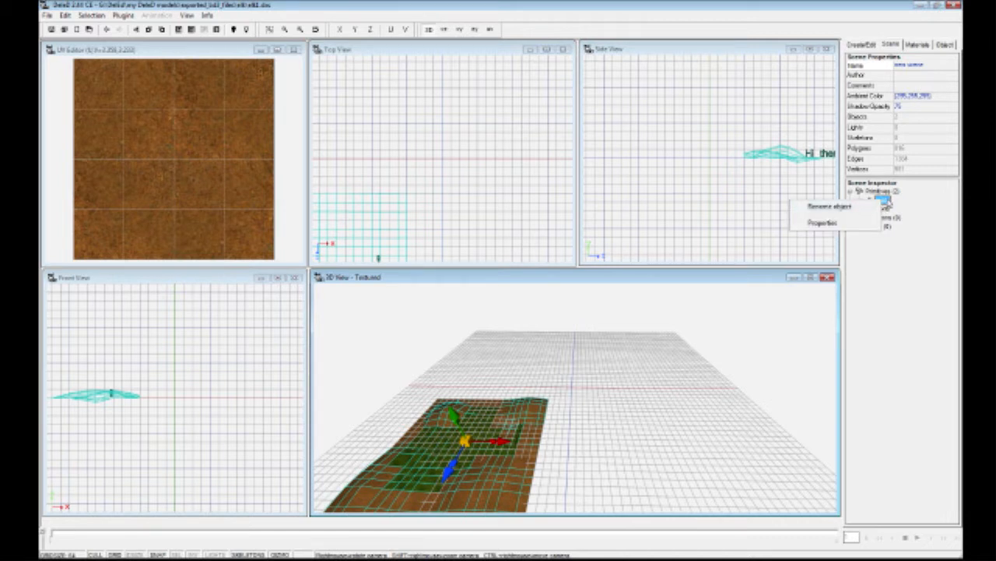
pyautogui.click(833, 224)
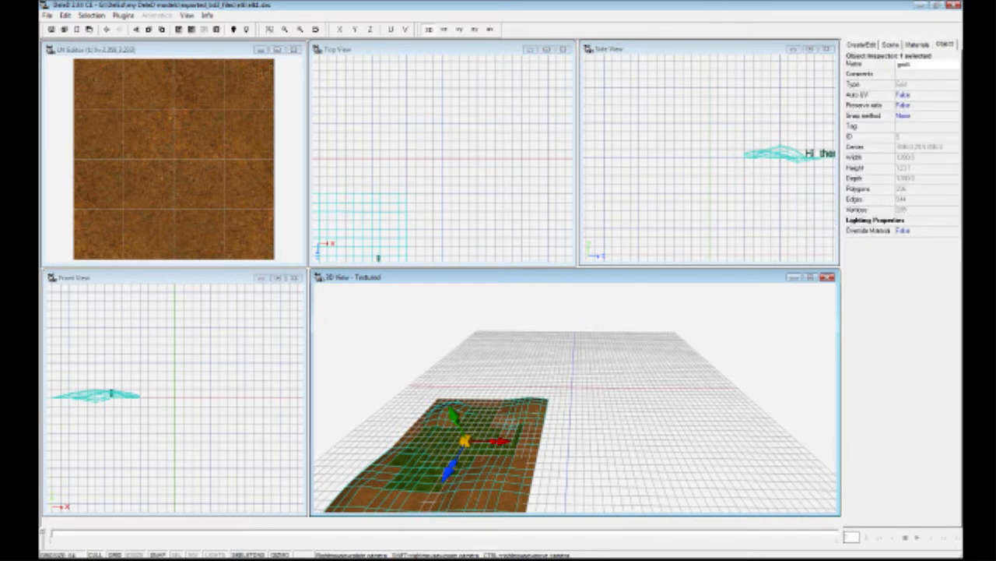
# Step: Select the terrain grid and the text together and move them in the top view until the terrain is roughly centred on the origin
pyautogui.click(862, 45)
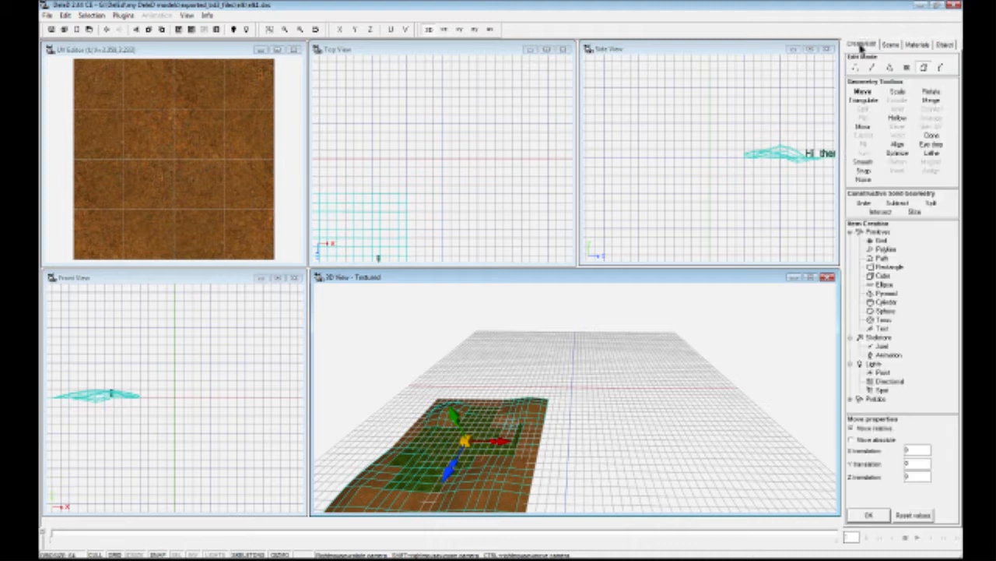
pyautogui.click(892, 45)
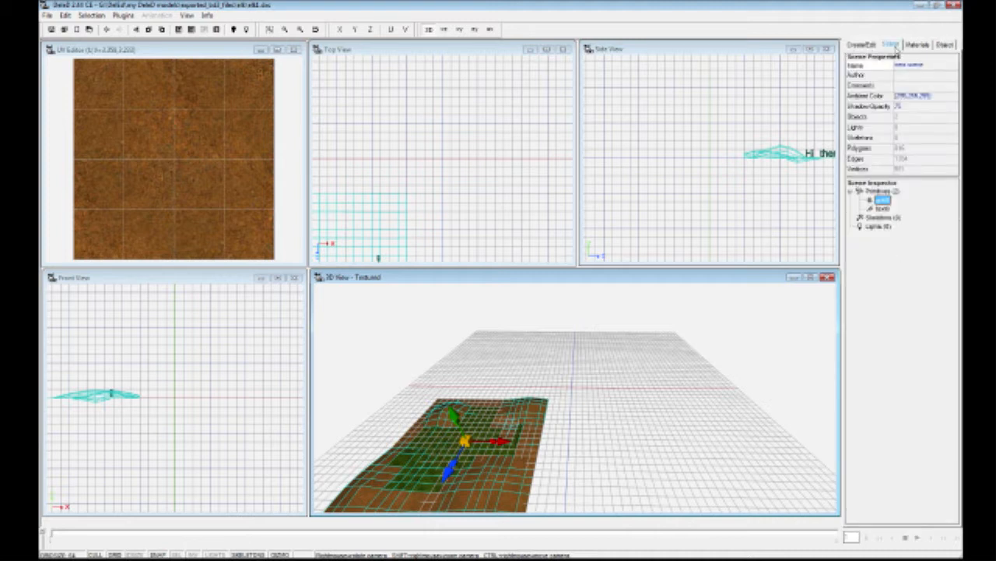
pyautogui.click(882, 208)
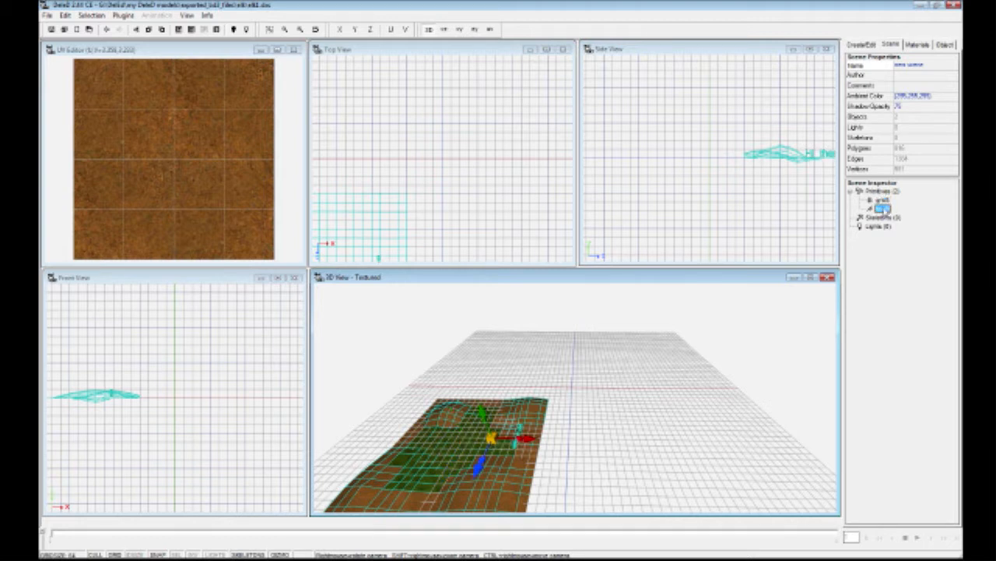
pyautogui.click(884, 201)
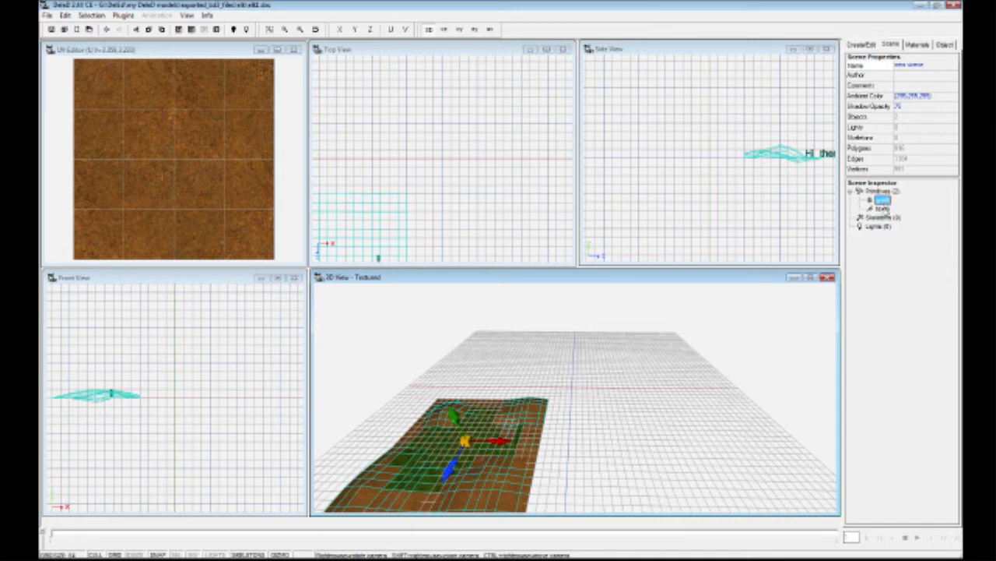
pyautogui.click(883, 209)
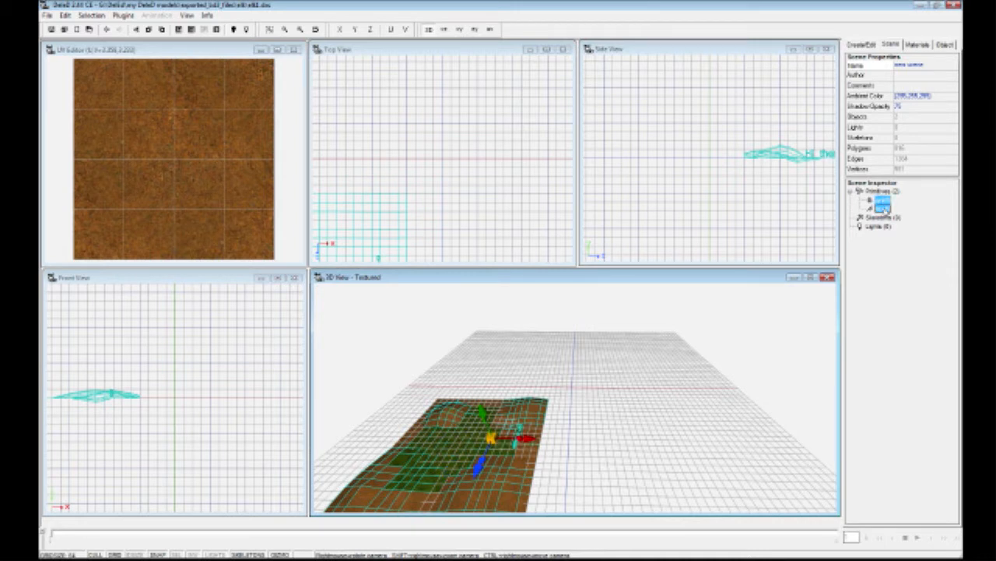
pyautogui.click(861, 44)
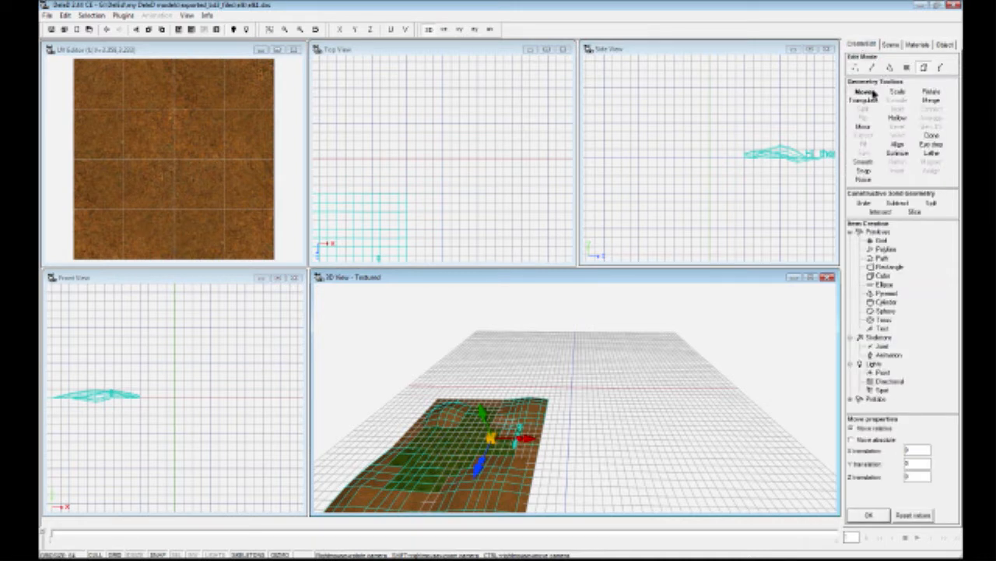
pyautogui.click(459, 54)
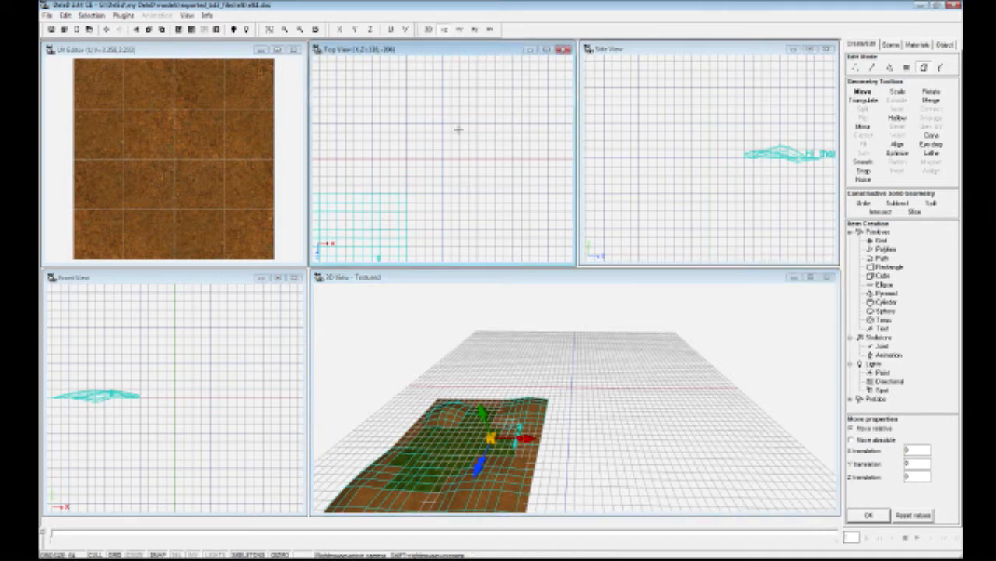
pyautogui.press('Up')
pyautogui.press('Up')
pyautogui.press('Up')
pyautogui.press('Up')
pyautogui.press('Up')
pyautogui.press('Up')
pyautogui.press('Up')
pyautogui.press('Up')
pyautogui.press('Up')
pyautogui.press('Up')
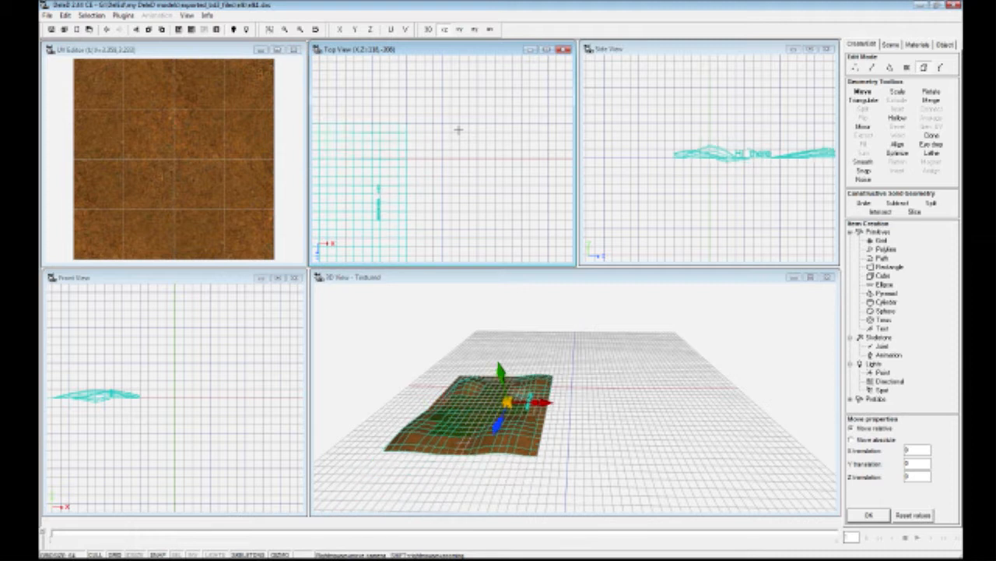
pyautogui.press('Right')
pyautogui.press('Right')
pyautogui.press('Right')
pyautogui.press('Right')
pyautogui.press('Right')
pyautogui.press('Right')
pyautogui.press('Right')
pyautogui.press('Right')
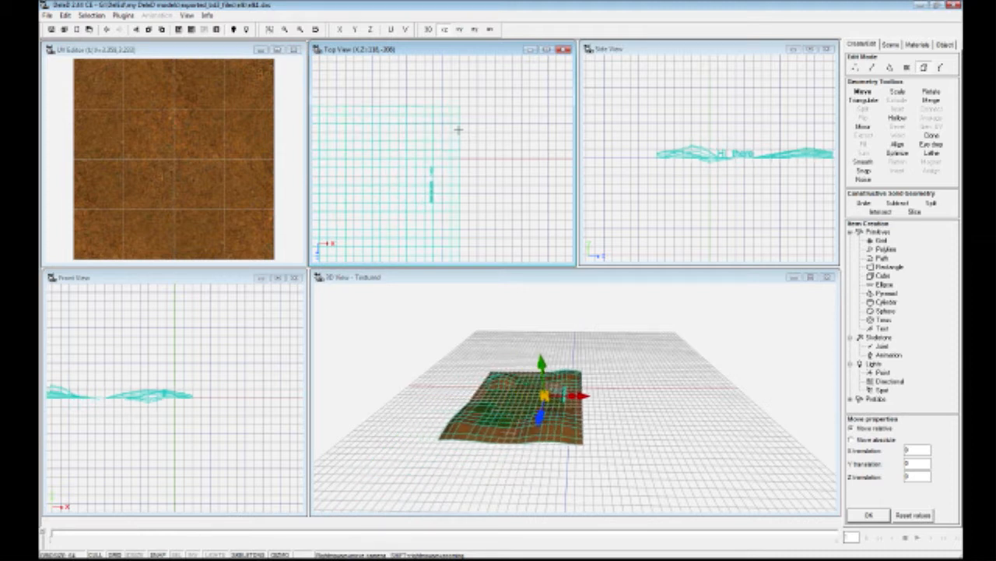
pyautogui.press('Right')
pyautogui.press('Right')
pyautogui.press('Right')
pyautogui.press('Right')
pyautogui.press('Right')
pyautogui.press('Right')
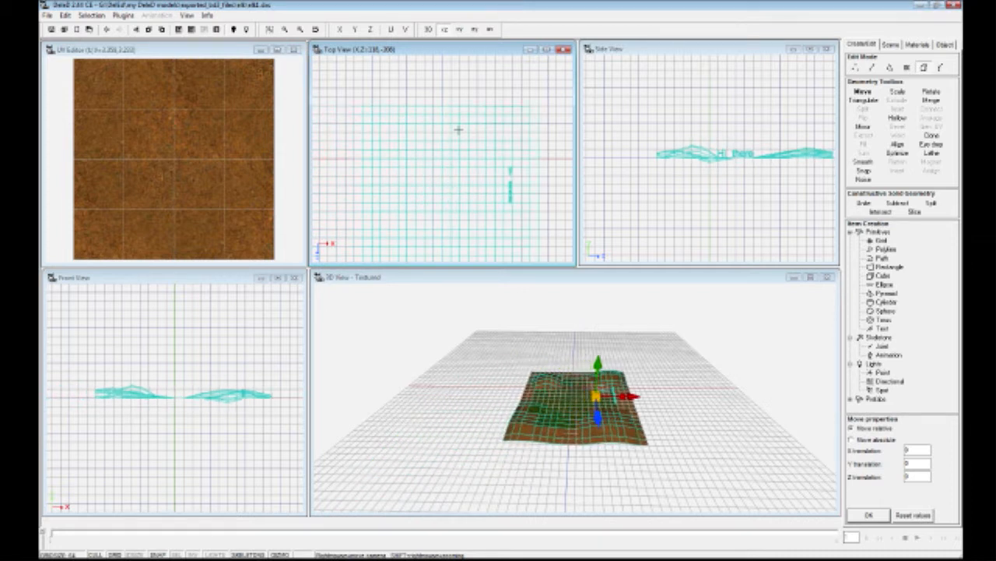
pyautogui.press('Up')
pyautogui.press('Up')
pyautogui.press('Up')
pyautogui.press('Up')
pyautogui.press('Up')
pyautogui.press('Up')
pyautogui.press('Up')
pyautogui.press('Up')
pyautogui.press('Up')
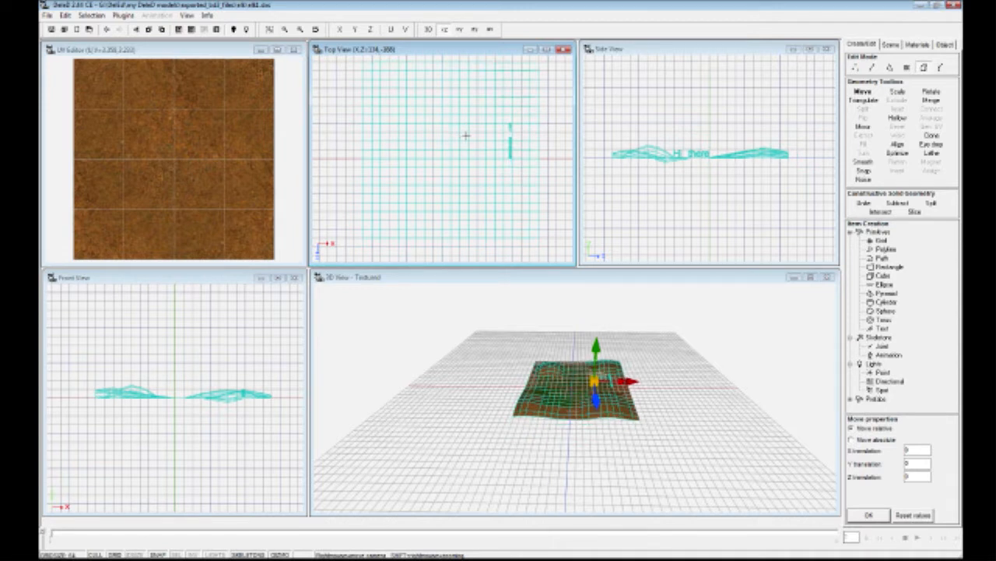
# Step: Rotate the terrain grid and the text together by 90 degrees about the Y axis
pyautogui.moveTo(660, 350)
pyautogui.mouseDown(button='right')
pyautogui.moveTo(660, 280)
pyautogui.moveTo(660, 300)
pyautogui.moveTo(648, 263)
pyautogui.moveTo(616, 249)
pyautogui.moveTo(611, 335)
pyautogui.moveTo(568, 350)
pyautogui.moveTo(580, 323)
pyautogui.moveTo(591, 338)
pyautogui.moveTo(623, 323)
pyautogui.moveTo(677, 319)
pyautogui.moveTo(693, 300)
pyautogui.moveTo(709, 300)
pyautogui.moveTo(720, 316)
pyautogui.moveTo(654, 300)
pyautogui.moveTo(631, 327)
pyautogui.moveTo(607, 312)
pyautogui.moveTo(623, 299)
pyautogui.moveTo(672, 352)
pyautogui.mouseUp(button='right')
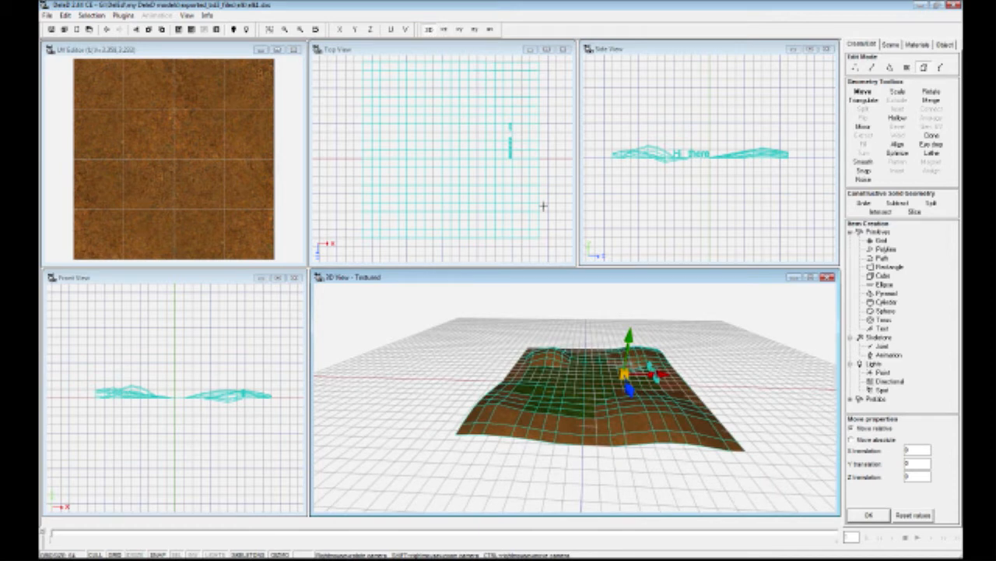
pyautogui.click(316, 31)
pyautogui.moveTo(551, 377); pyautogui.dragTo(543, 467, button='right')
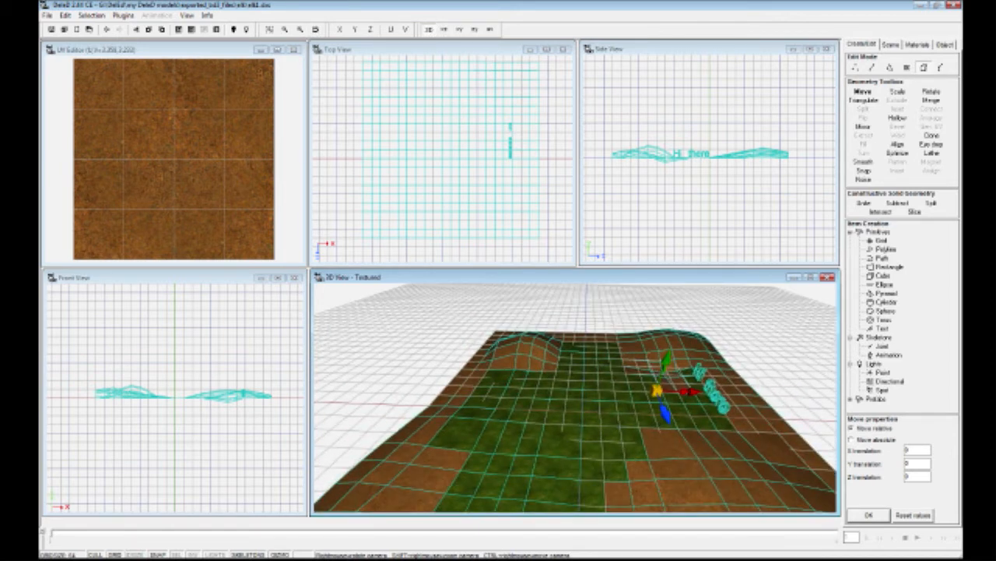
pyautogui.click(931, 92)
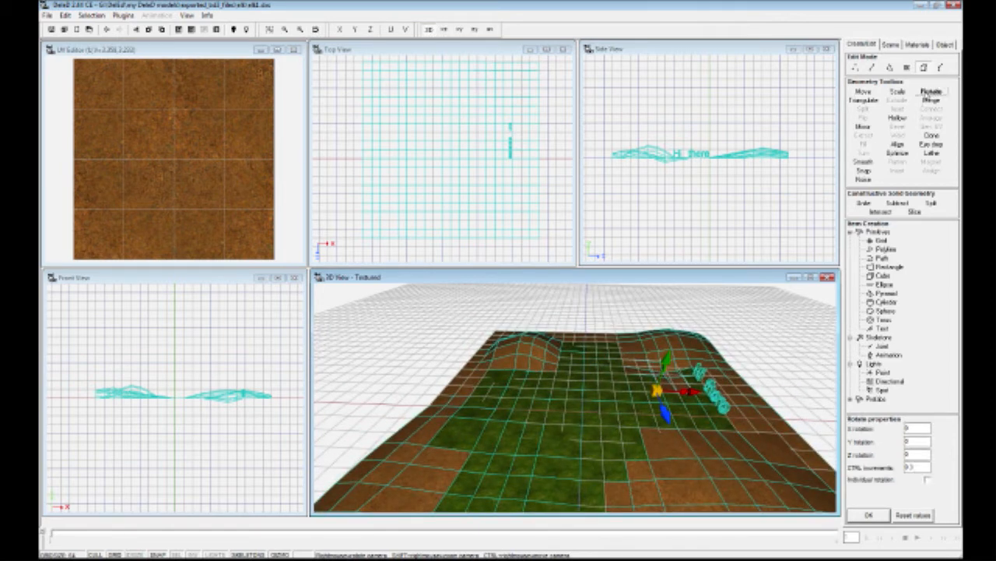
pyautogui.click(907, 441)
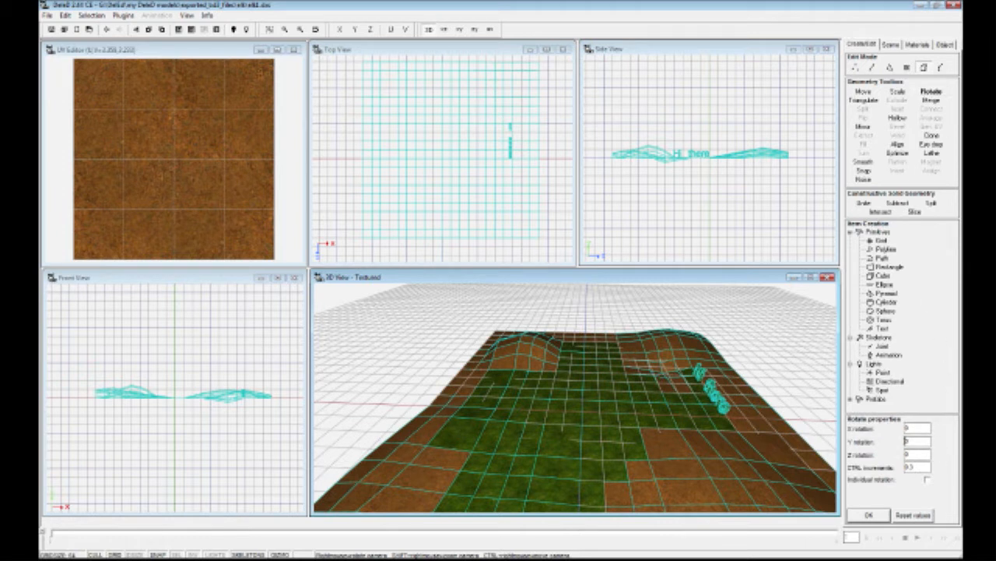
pyautogui.write('3')
pyautogui.click(868, 516)
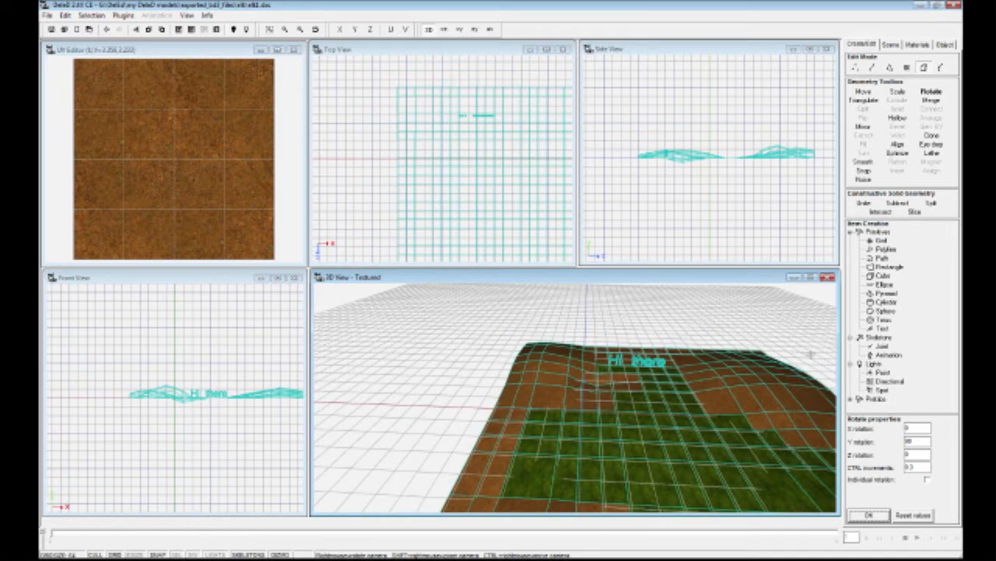
# Step: Move the rotated terrain and text together along the X axis until the terrain is roughly centred on the origin in that direction
pyautogui.click(863, 92)
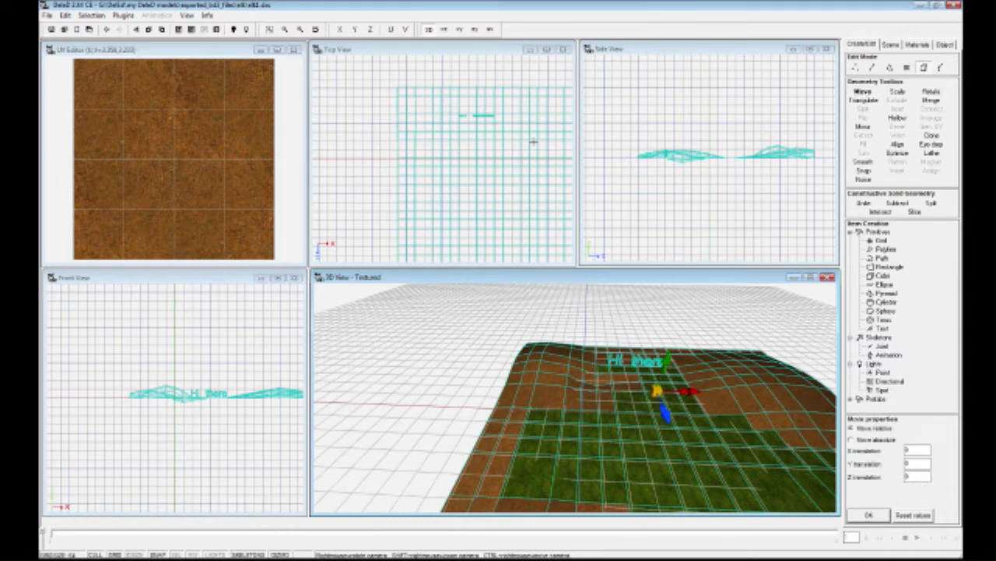
pyautogui.click(472, 77)
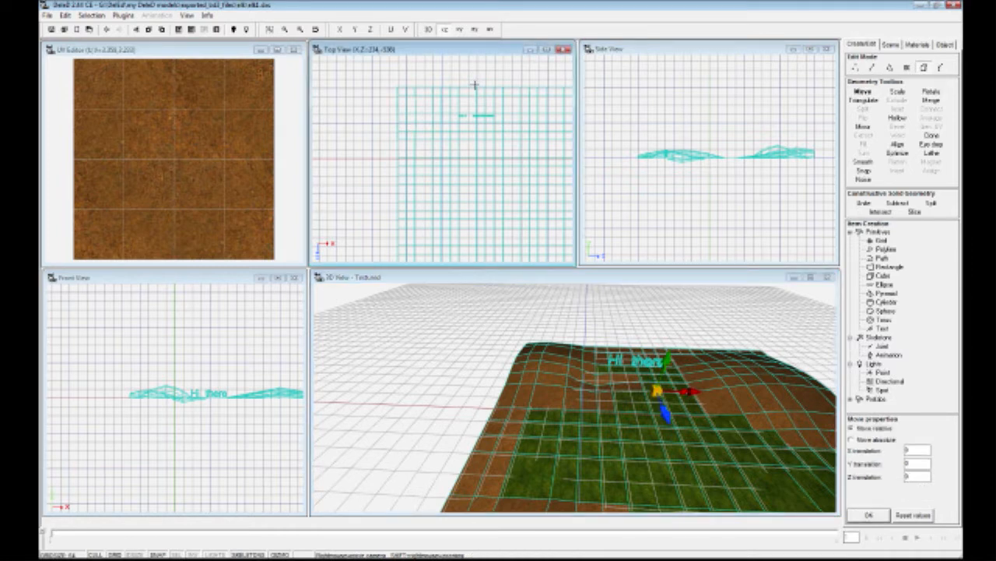
pyautogui.press('Left')
pyautogui.press('Left')
pyautogui.press('Left')
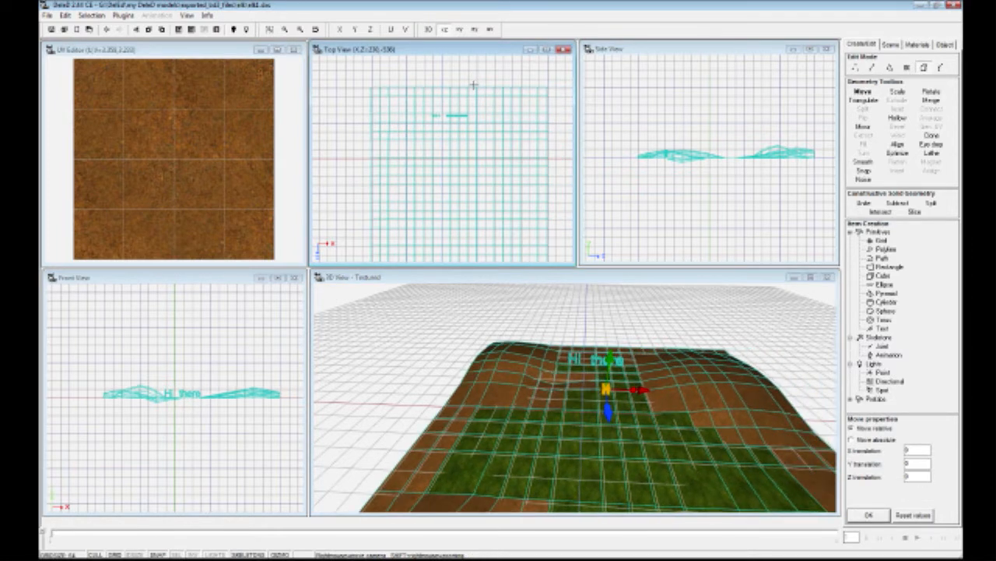
pyautogui.press('Left')
pyautogui.press('Right')
pyautogui.press('Left')
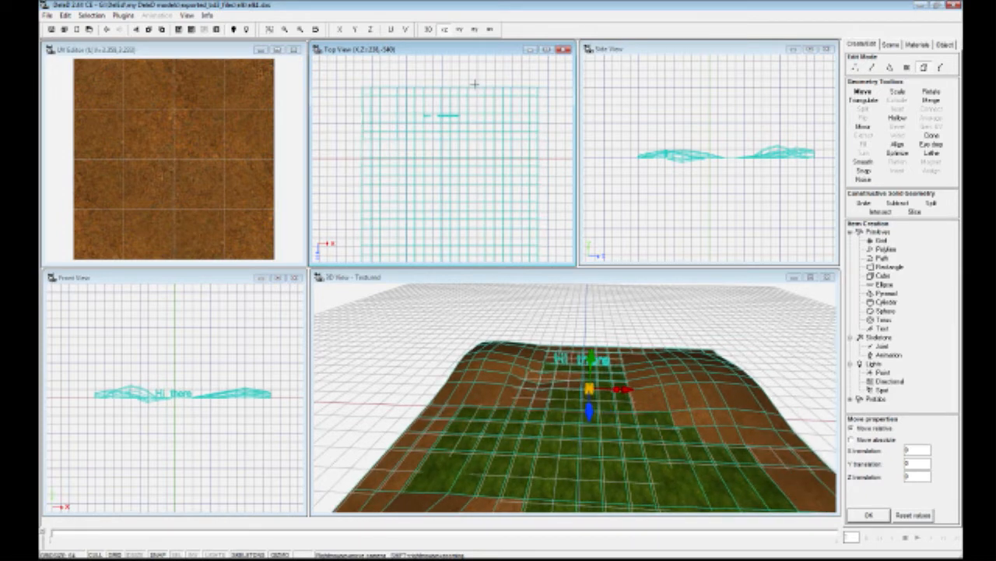
# Step: Select only the terrain grid and nudge it in the top view until its upper-left corner lines up with the background grid lines
pyautogui.moveTo(489, 310); pyautogui.dragTo(425, 369, button='right')
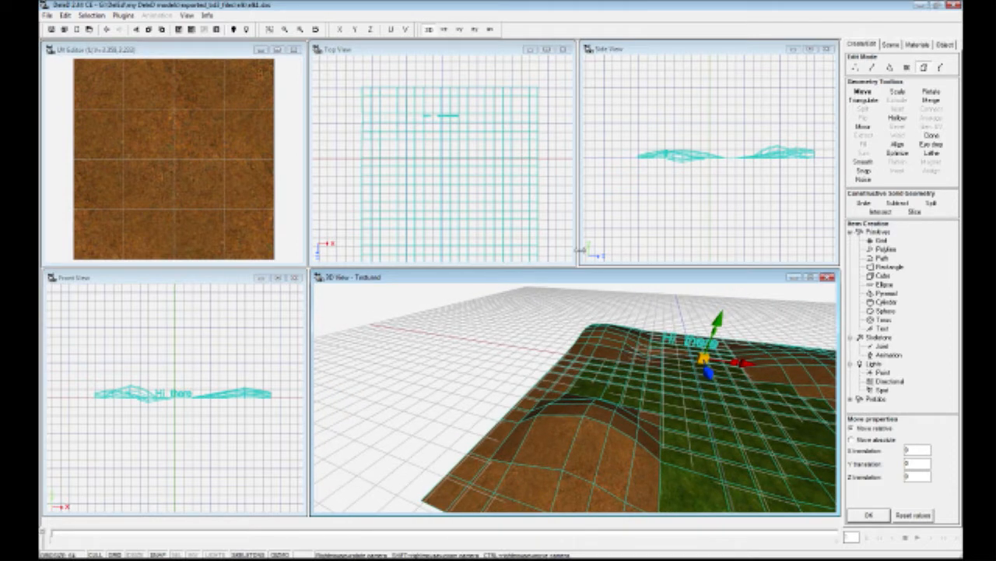
pyautogui.click(891, 45)
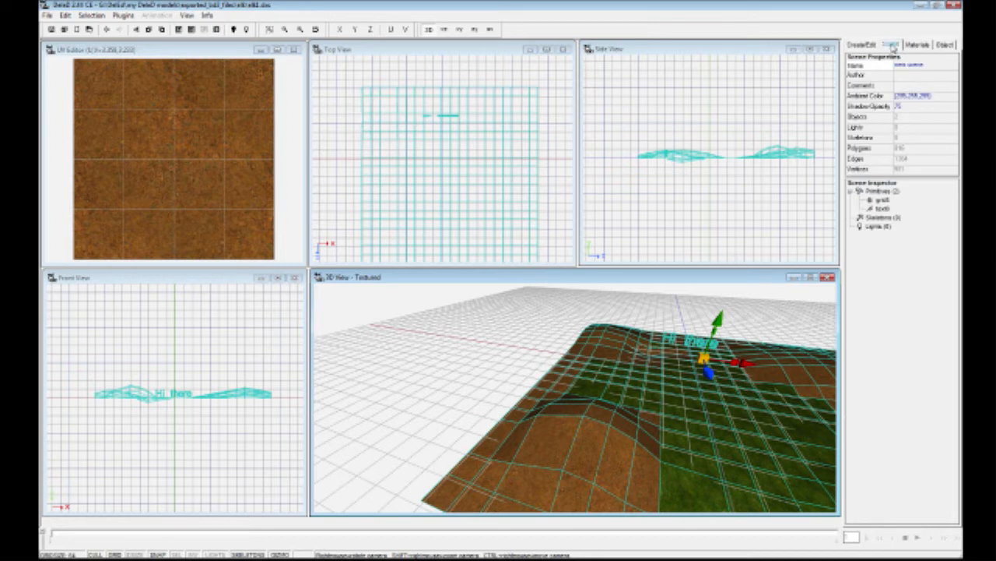
pyautogui.click(883, 209)
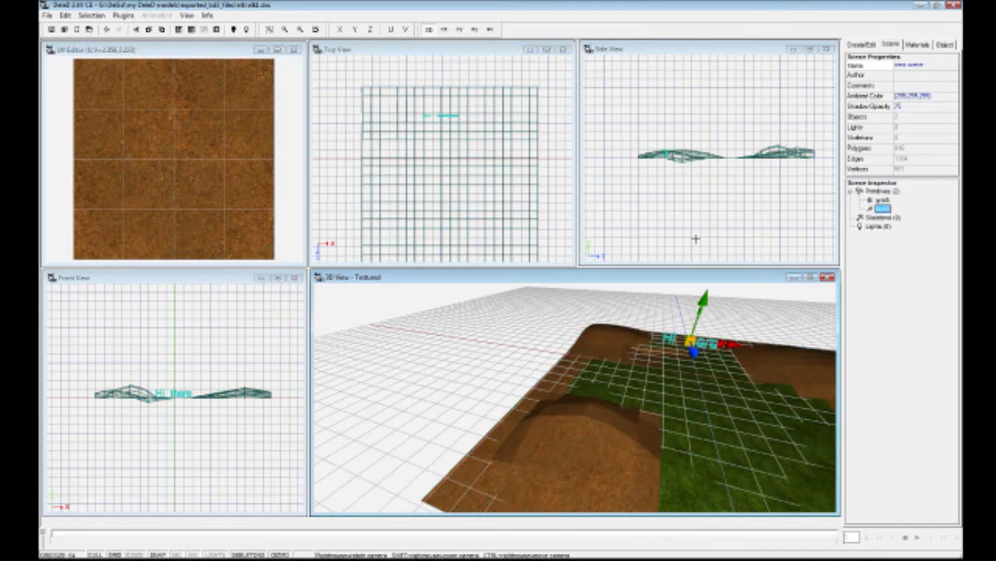
pyautogui.click(518, 198)
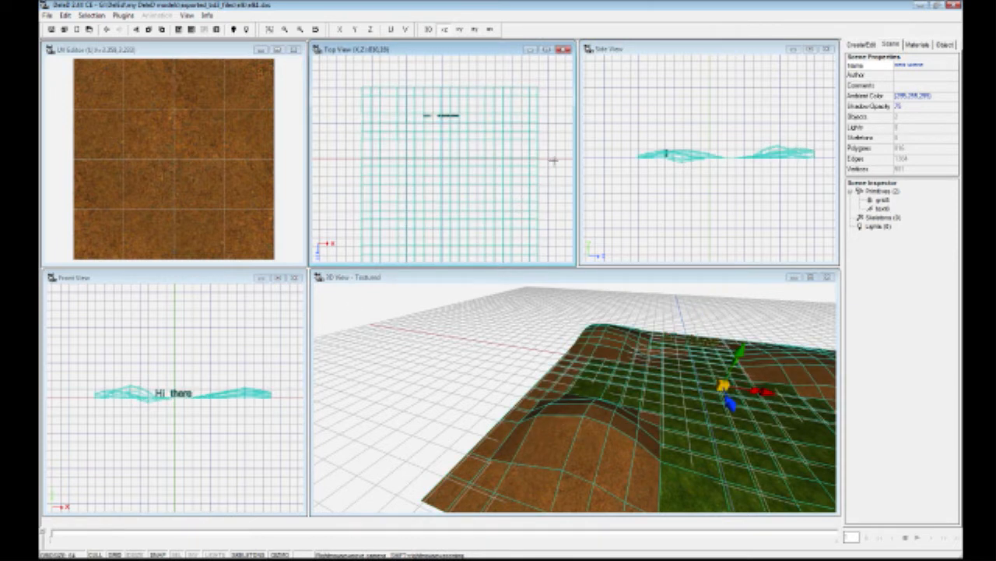
pyautogui.scroll(3, 485, 160)
pyautogui.scroll(6, 472, 147)
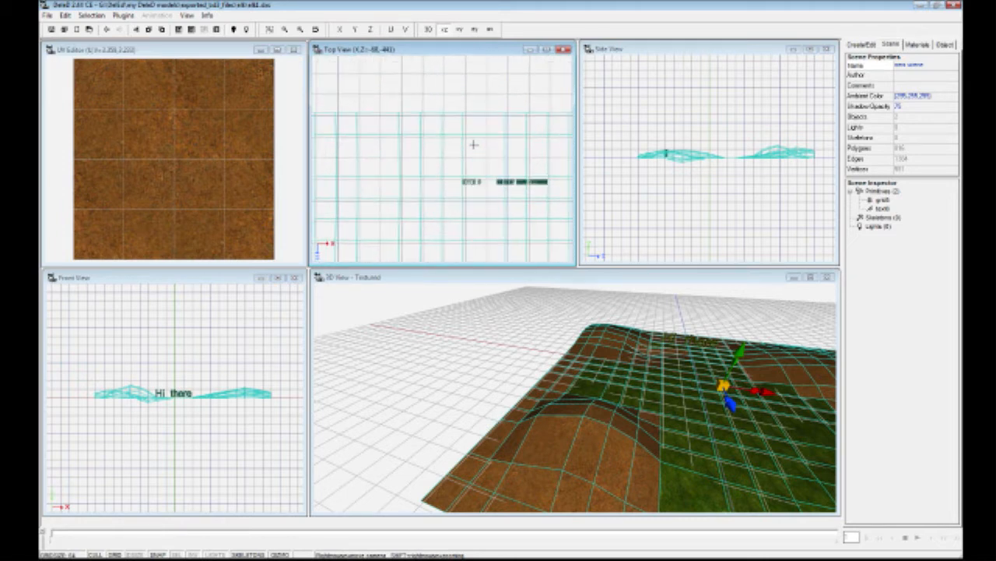
pyautogui.scroll(4, 441, 137)
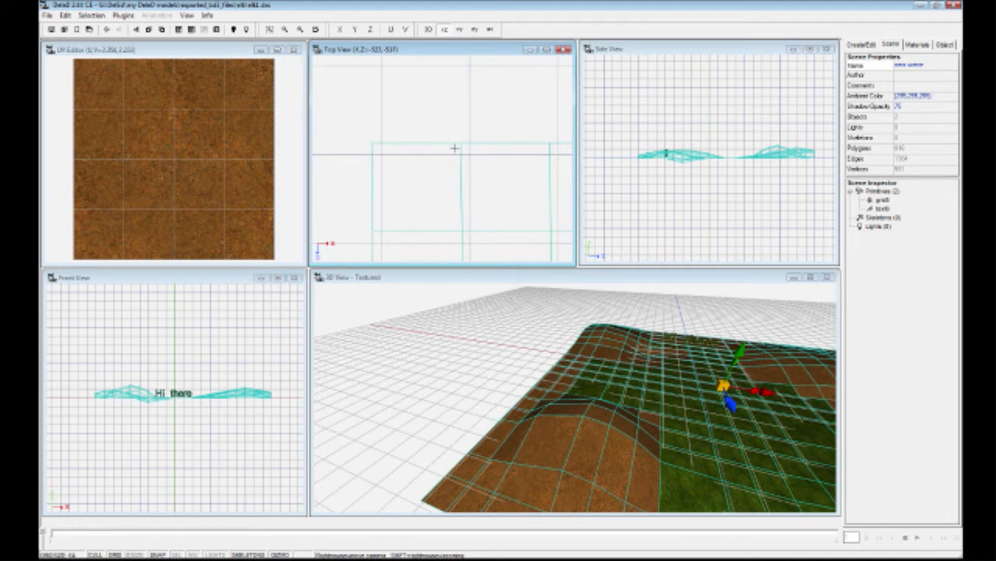
pyautogui.moveTo(455, 147); pyautogui.dragTo(456, 159)
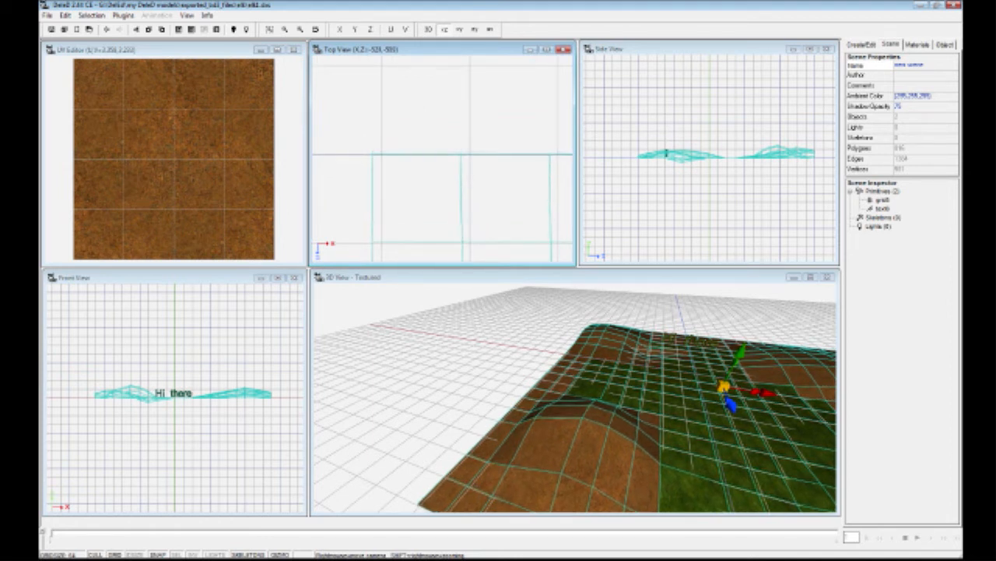
pyautogui.moveTo(393, 181); pyautogui.dragTo(403, 182)
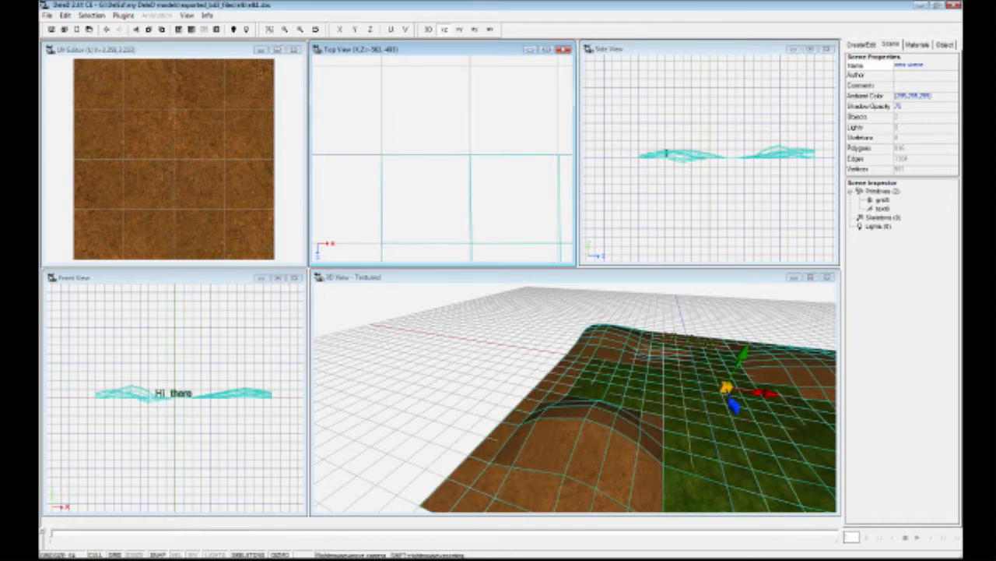
# Step: Examine the terrain grid's alignment with the background grid in the top, side and 3D views
pyautogui.scroll(3, 397, 183)
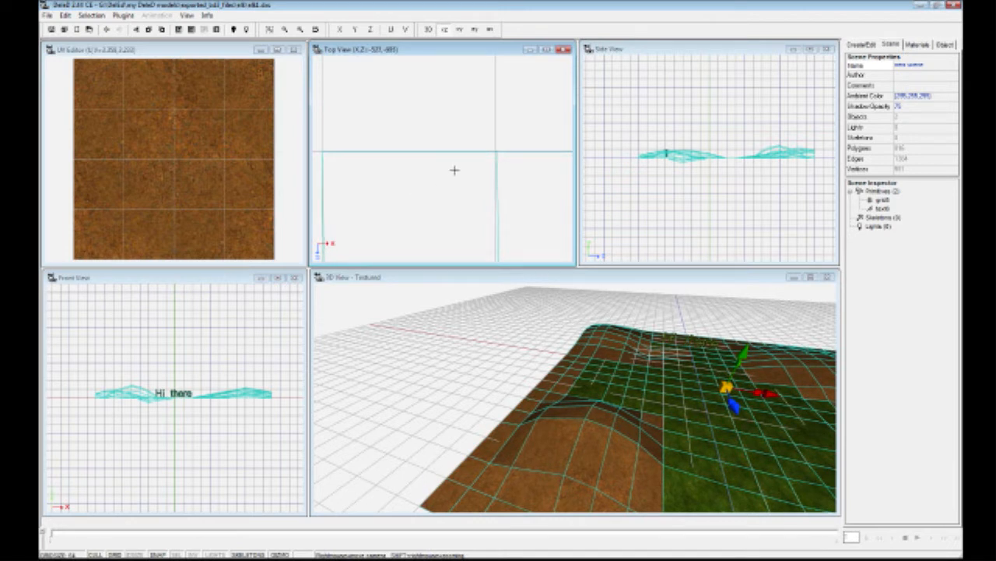
pyautogui.scroll(5, 744, 164)
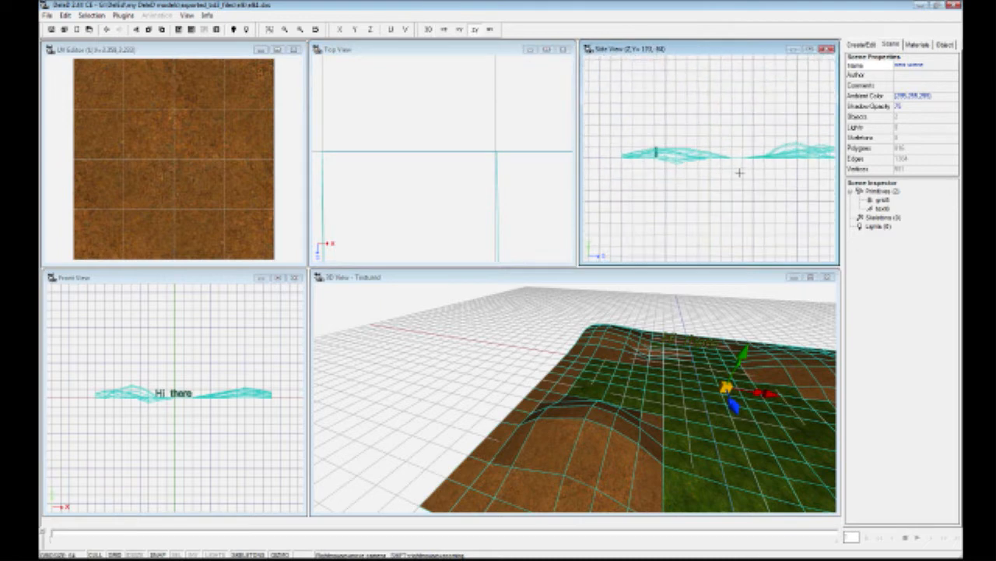
pyautogui.scroll(5, 757, 171)
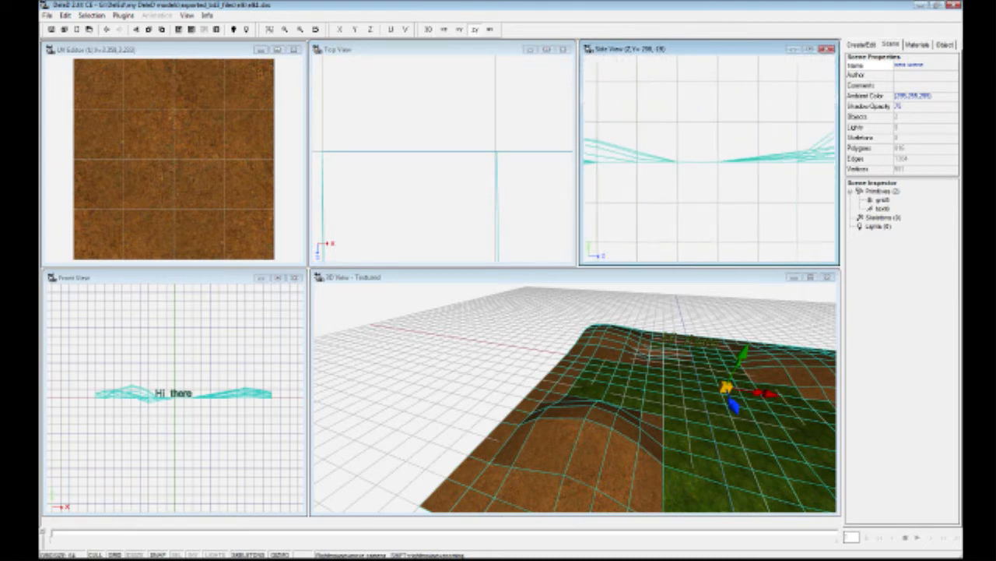
pyautogui.scroll(-7, 783, 173)
pyautogui.moveTo(732, 350); pyautogui.dragTo(710, 439, button='right')
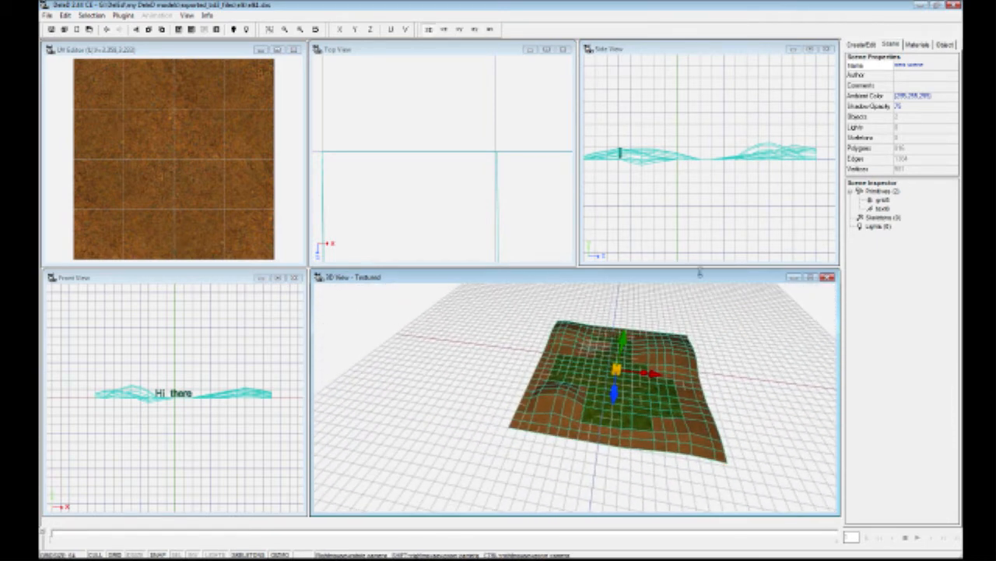
pyautogui.moveTo(665, 369); pyautogui.dragTo(654, 405, button='right')
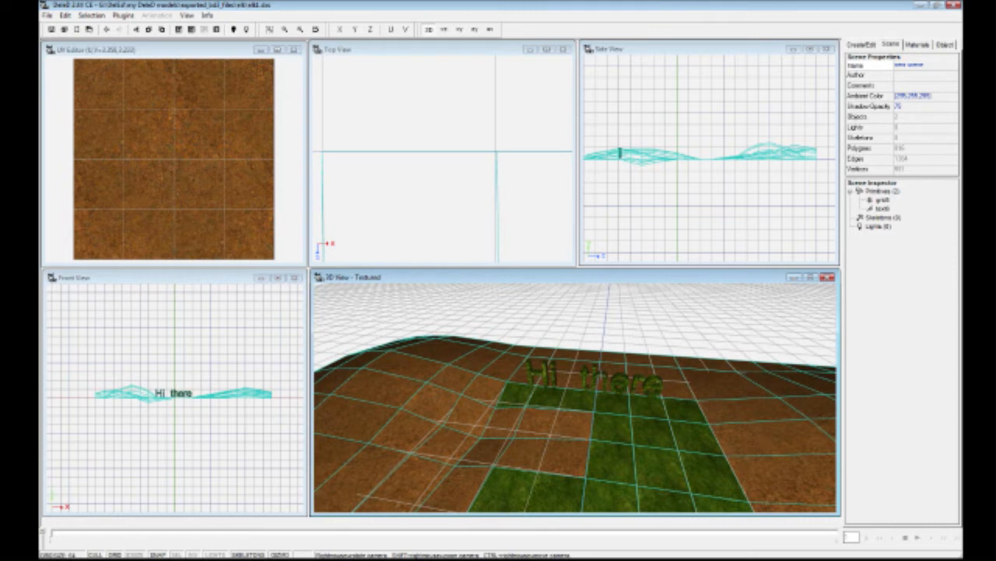
pyautogui.click(861, 44)
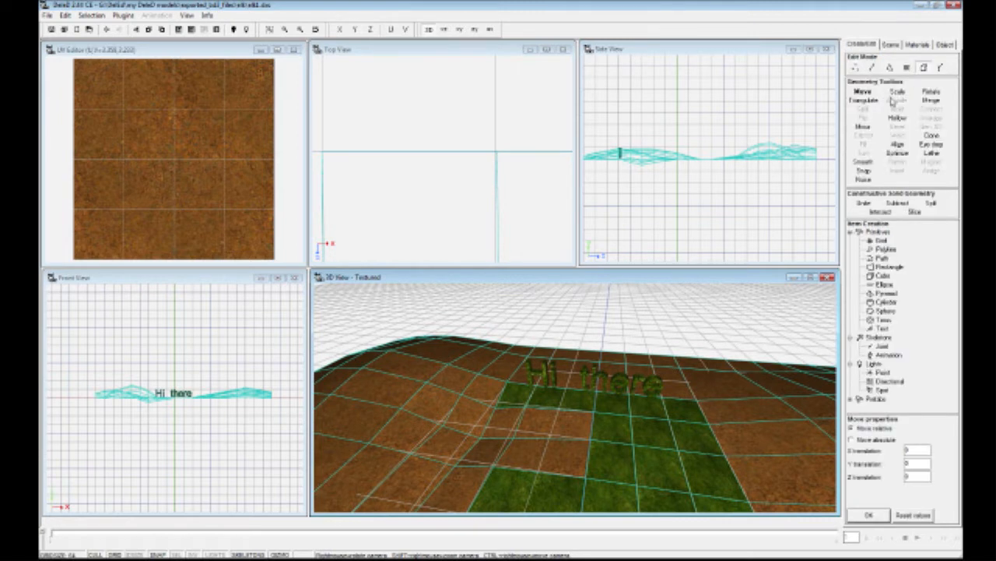
pyautogui.moveTo(655, 320); pyautogui.dragTo(608, 295, button='right')
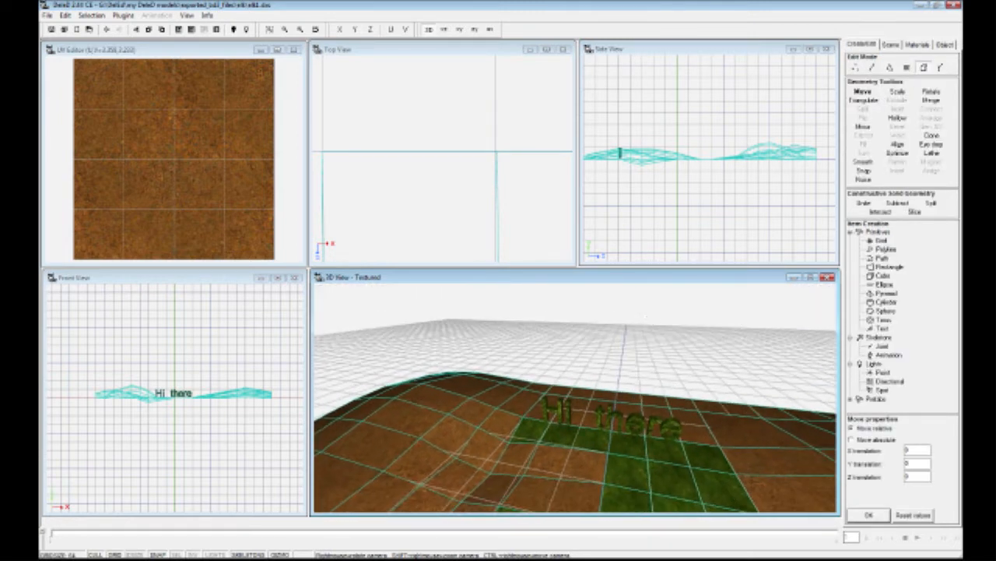
# Step: Save the scene with the repositioned terrain and text under its existing file name
pyautogui.click(47, 15)
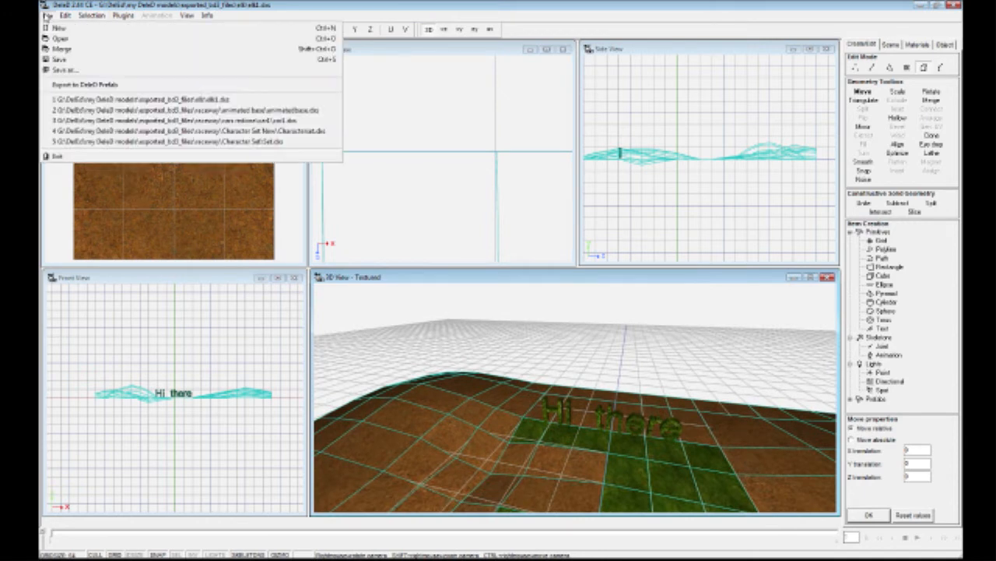
pyautogui.click(62, 56)
pyautogui.moveTo(580, 348); pyautogui.dragTo(607, 350, button='right')
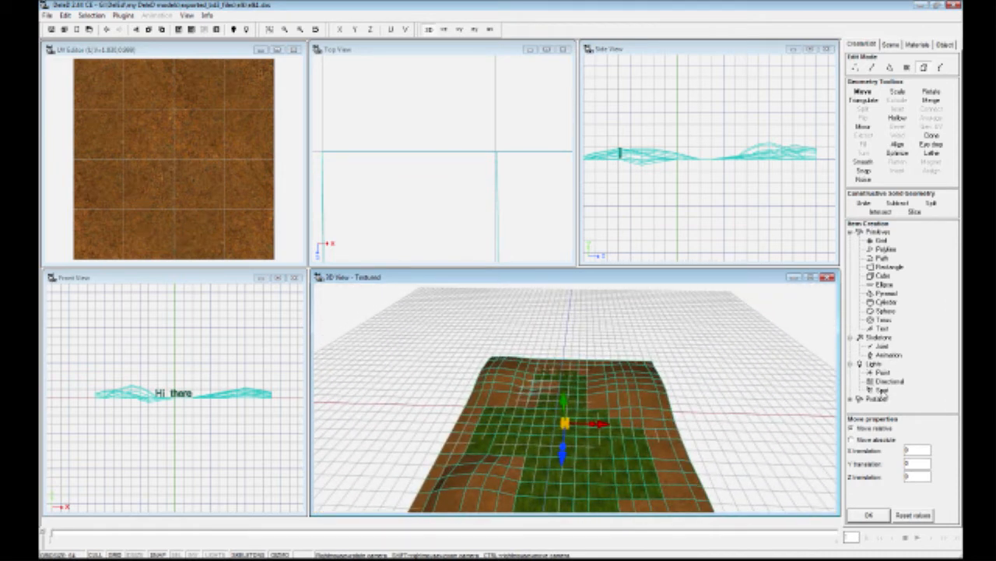
# Step: Place a spotlight above the terrain near the text in the side view and activate the Rotate tool
pyautogui.click(882, 390)
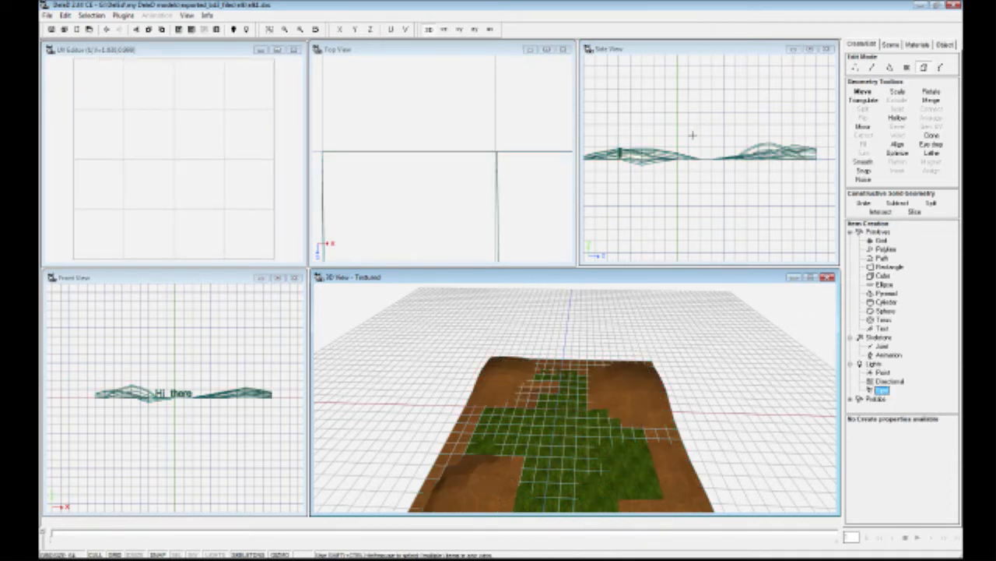
pyautogui.click(648, 131)
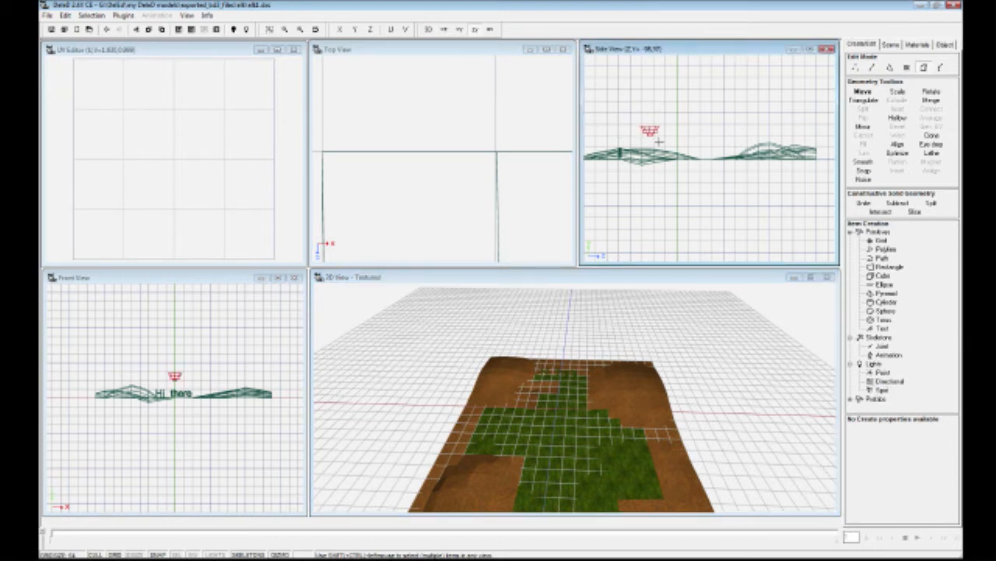
pyautogui.click(932, 92)
pyautogui.click(615, 144)
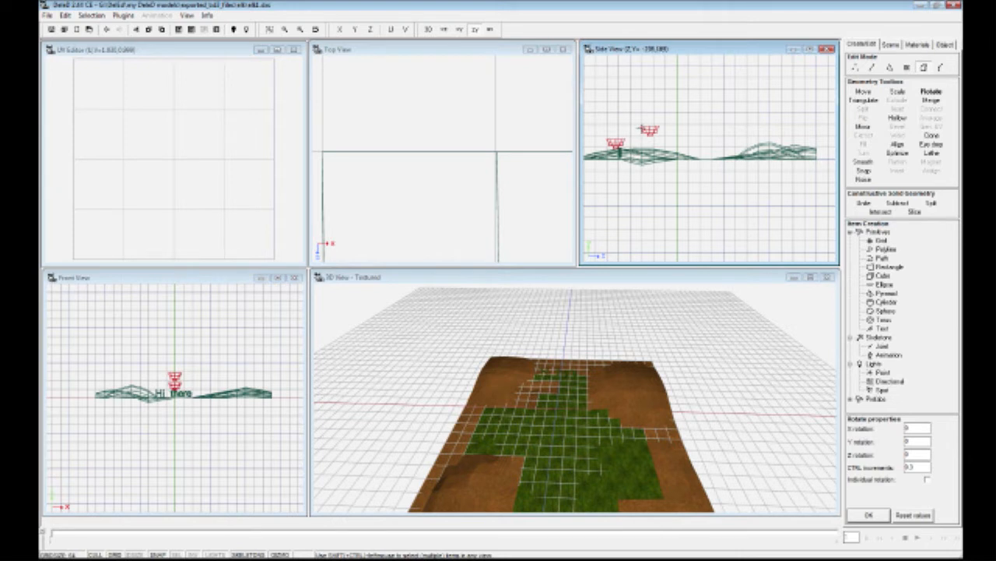
pyautogui.click(66, 15)
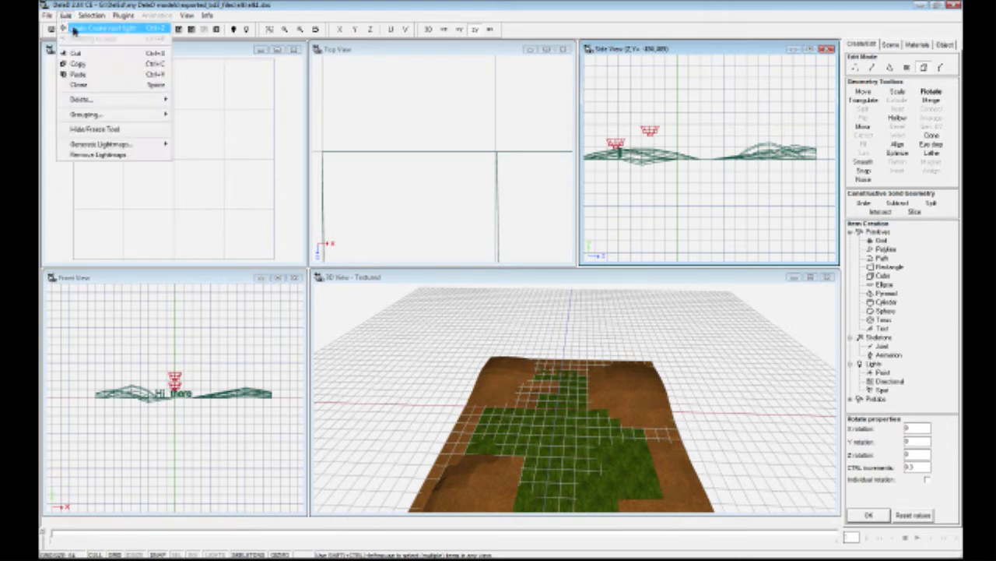
pyautogui.click(74, 29)
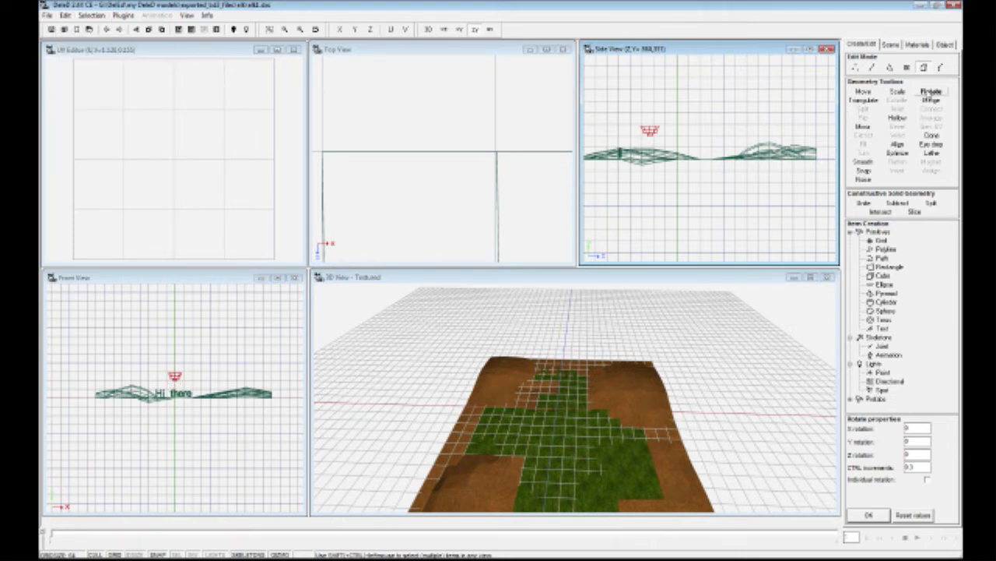
# Step: Select the spotlight in the scene hierarchy and rotate it in the side view so that it tilts
pyautogui.click(891, 44)
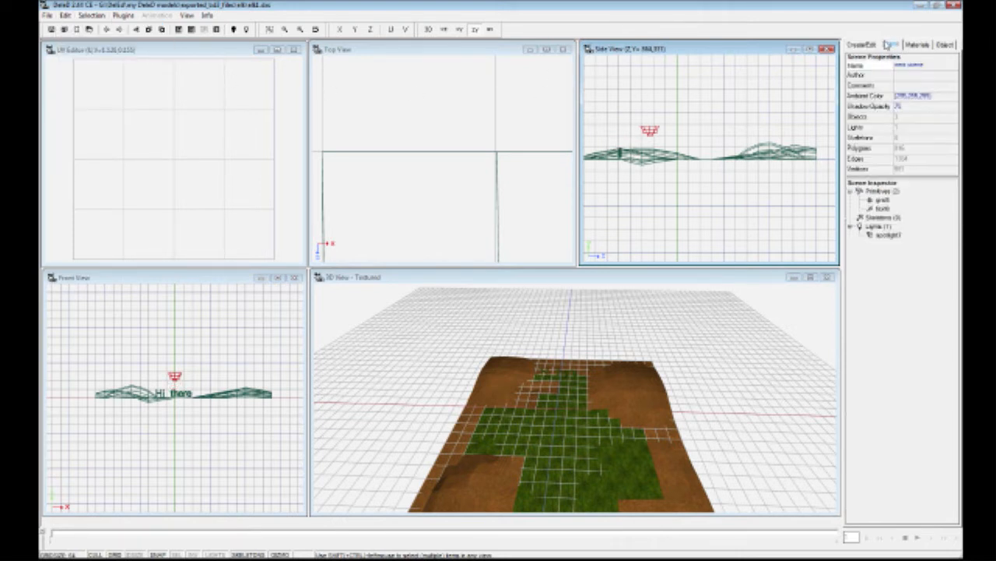
pyautogui.click(887, 235)
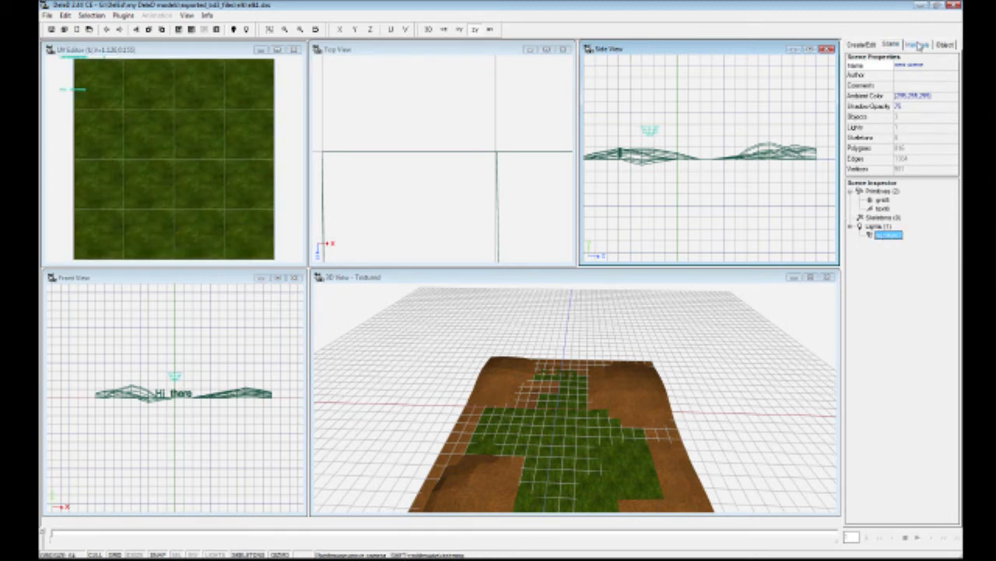
pyautogui.click(866, 46)
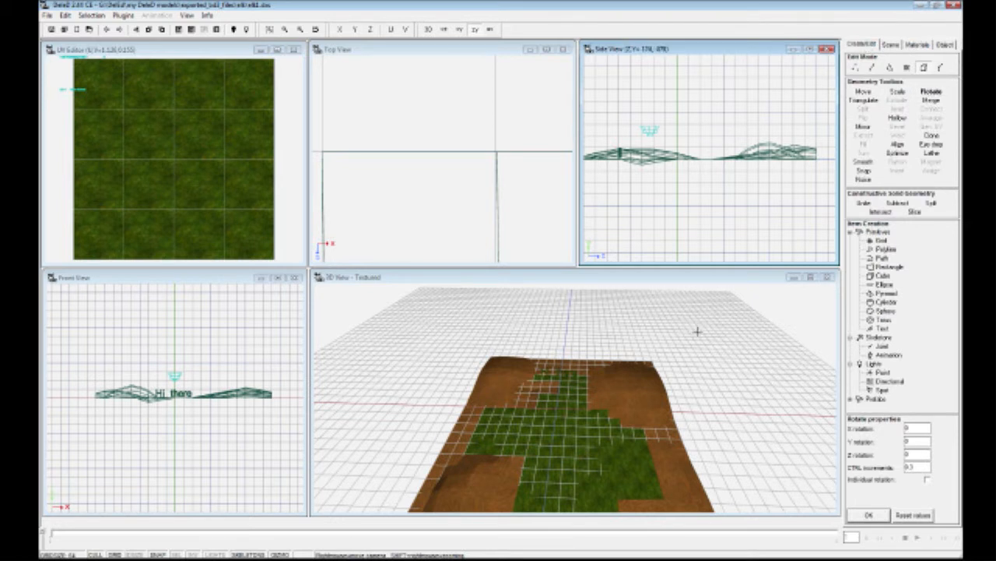
pyautogui.moveTo(653, 131); pyautogui.dragTo(649, 136)
pyautogui.moveTo(634, 382)
pyautogui.mouseDown(button='right')
pyautogui.moveTo(632, 334)
pyautogui.moveTo(636, 396)
pyautogui.moveTo(674, 336)
pyautogui.moveTo(677, 436)
pyautogui.moveTo(615, 351)
pyautogui.moveTo(679, 338)
pyautogui.moveTo(665, 331)
pyautogui.moveTo(676, 337)
pyautogui.moveTo(635, 380)
pyautogui.mouseUp(button='right')
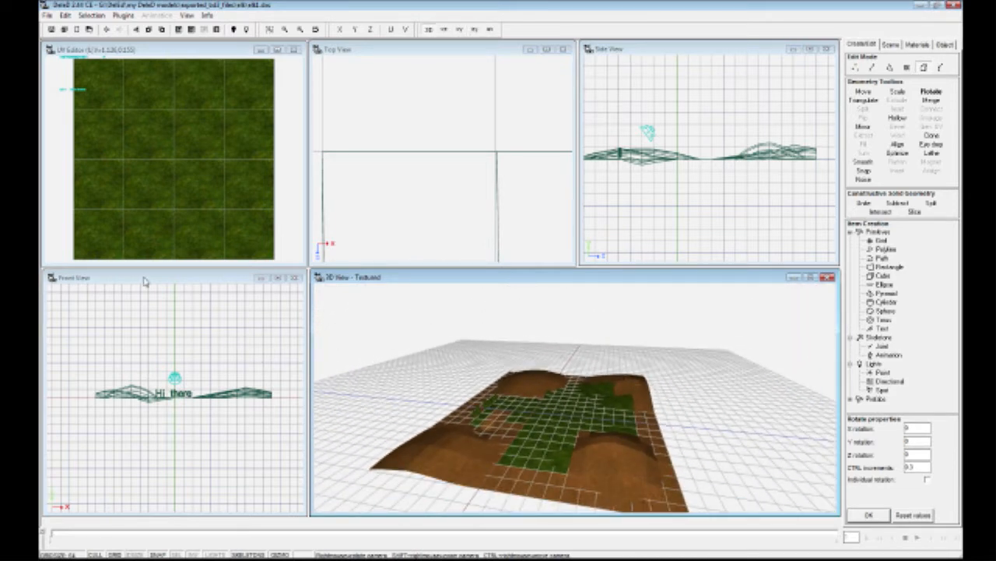
# Step: Examine the tilted spotlight's placement over the terrain in the top and 3D views and its entry in the scene hierarchy
pyautogui.moveTo(564, 405); pyautogui.dragTo(544, 378, button='right')
pyautogui.click(448, 50)
pyautogui.scroll(-5, 478, 139)
pyautogui.moveTo(523, 200); pyautogui.dragTo(454, 116, button='right')
pyautogui.moveTo(640, 424); pyautogui.dragTo(592, 486, button='right')
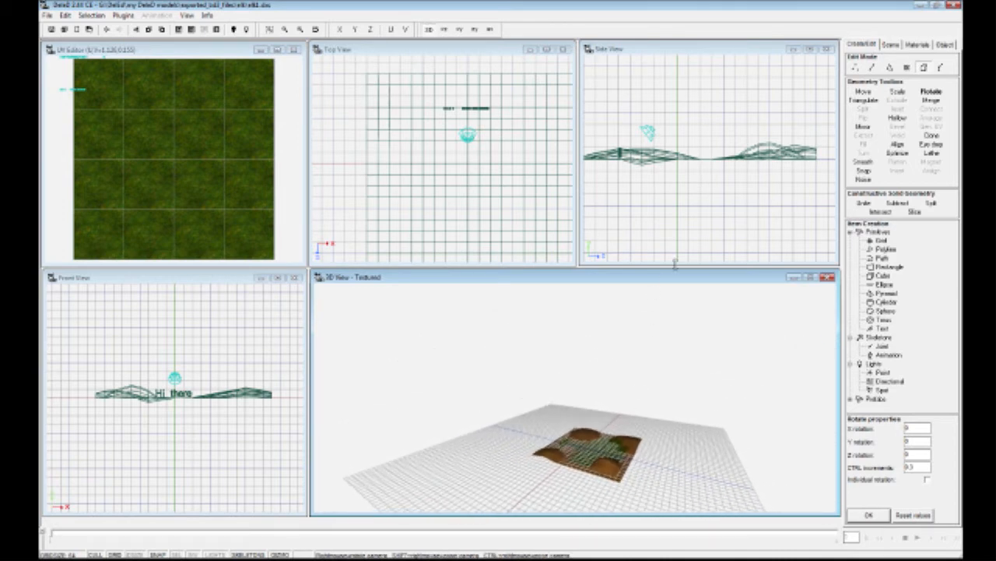
pyautogui.click(890, 45)
pyautogui.click(887, 234)
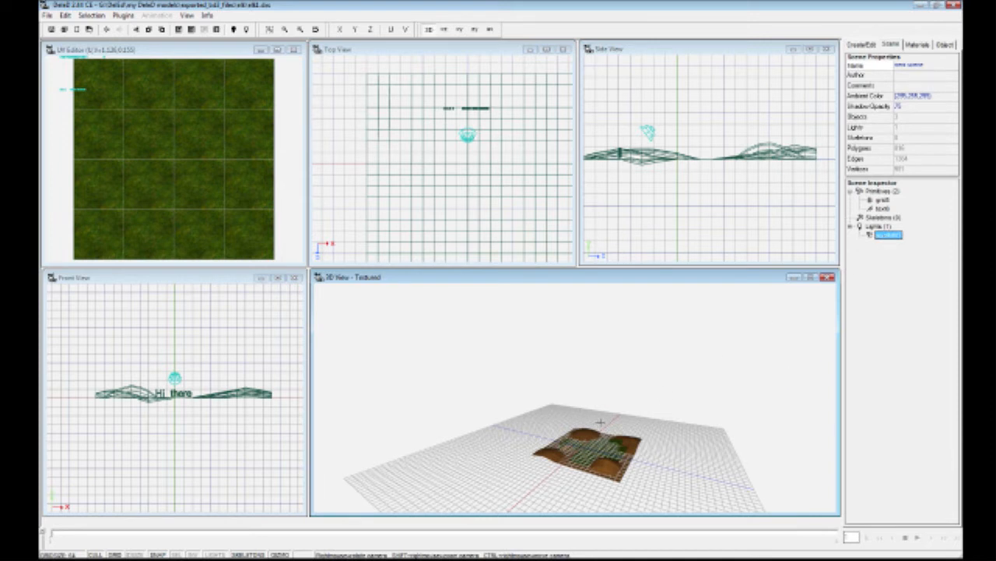
pyautogui.click(861, 45)
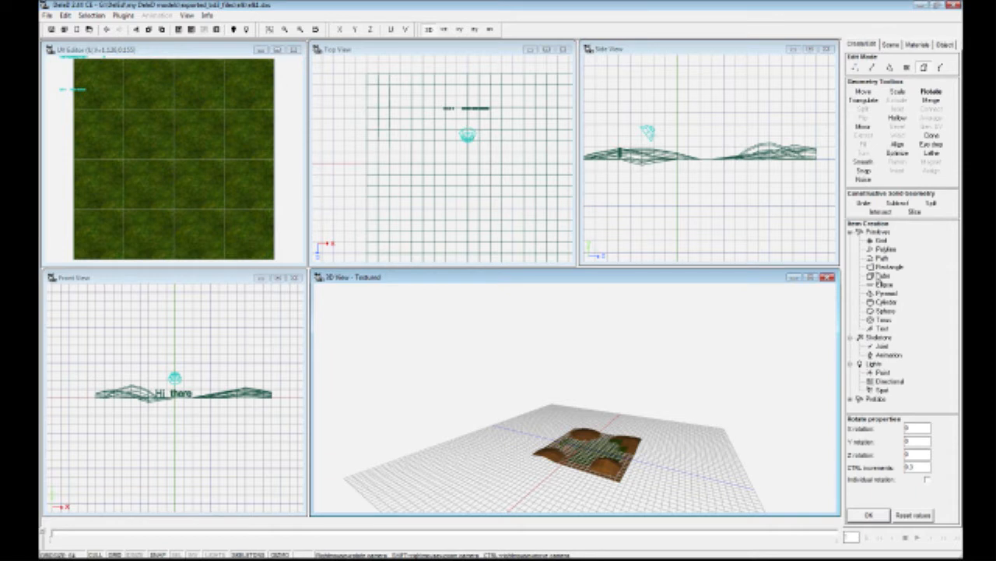
pyautogui.click(890, 46)
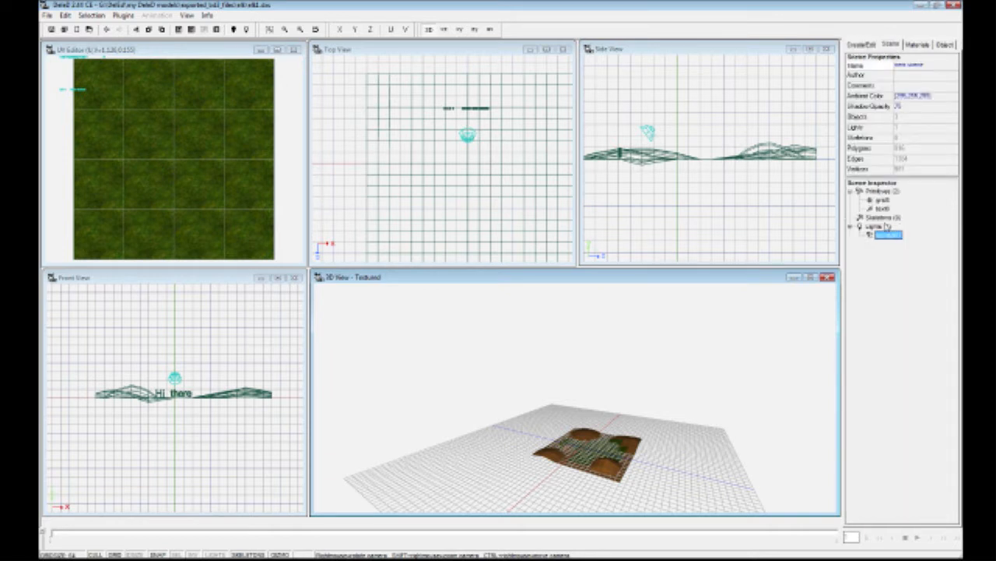
pyautogui.moveTo(576, 397); pyautogui.dragTo(639, 441, button='right')
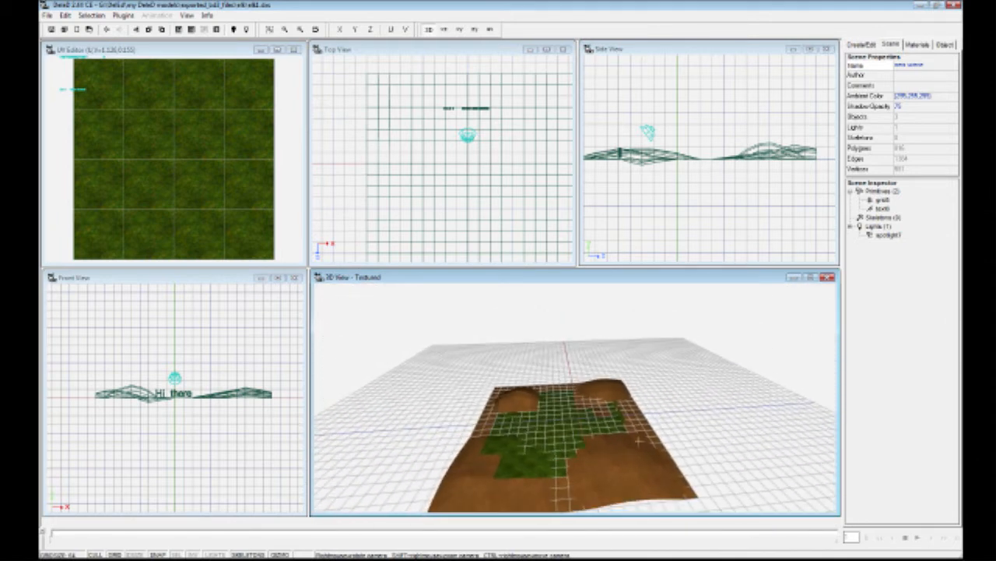
# Step: Preview the 3D view in LightMapped mode and return it to Textured mode
pyautogui.click(187, 16)
pyautogui.click(208, 136)
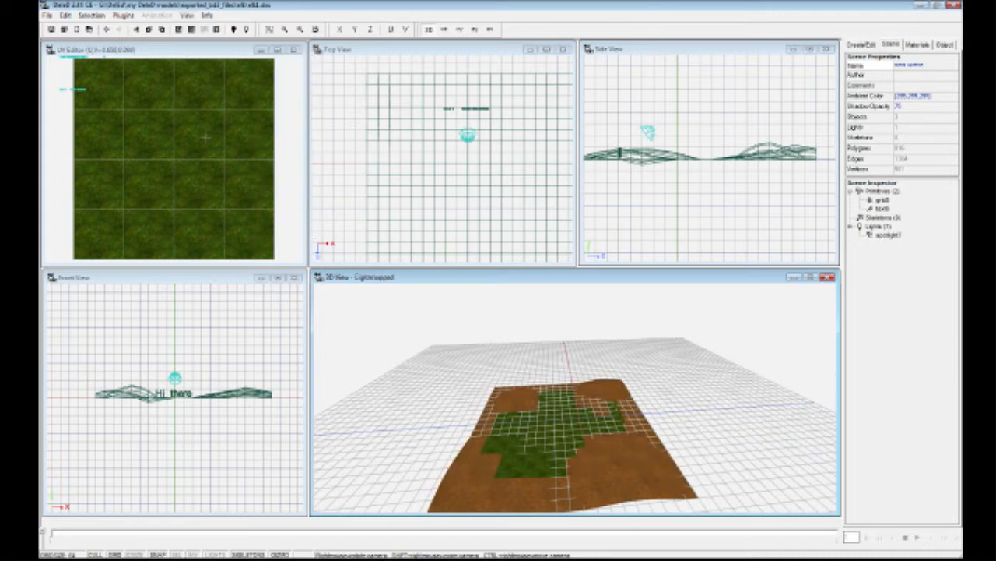
pyautogui.moveTo(576, 397); pyautogui.dragTo(615, 393, button='right')
pyautogui.click(187, 16)
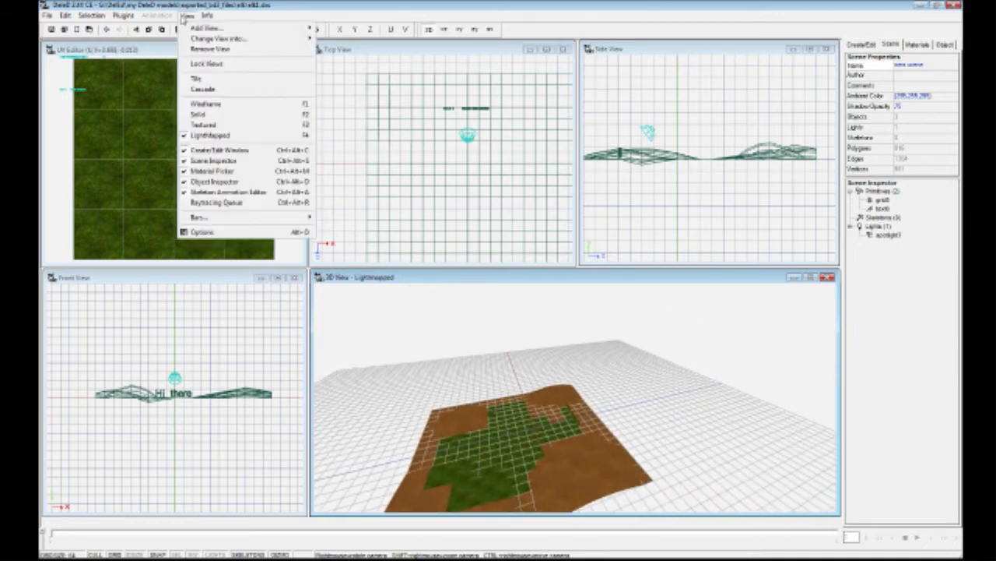
pyautogui.click(206, 125)
pyautogui.moveTo(572, 429); pyautogui.dragTo(529, 440, button='right')
pyautogui.keyDown('shift'); pyautogui.moveTo(573, 373); pyautogui.dragTo(576, 424, button='right'); pyautogui.keyUp('shift')
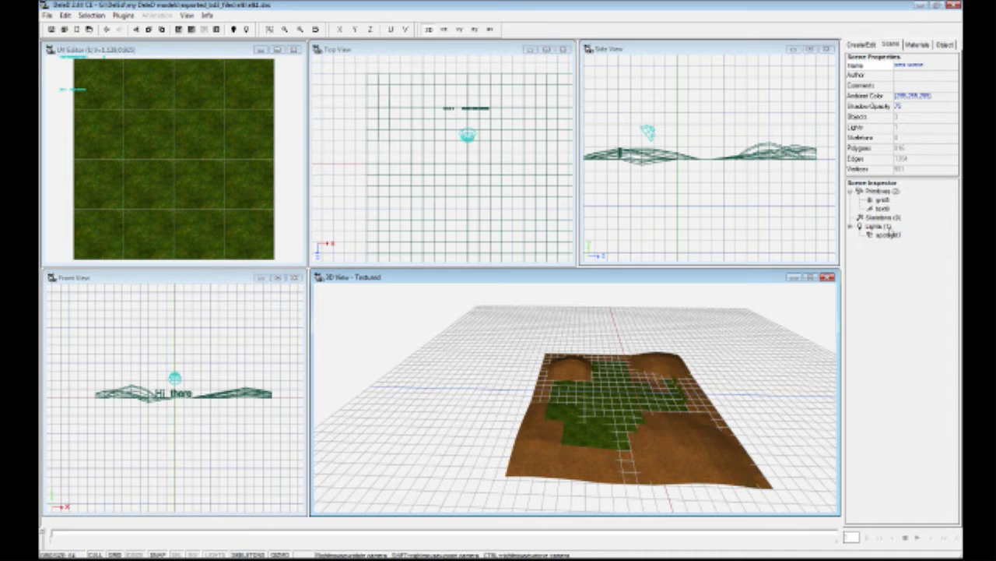
# Step: Place a directional light high above the text in the front view, centred on the vertical axis
pyautogui.click(863, 43)
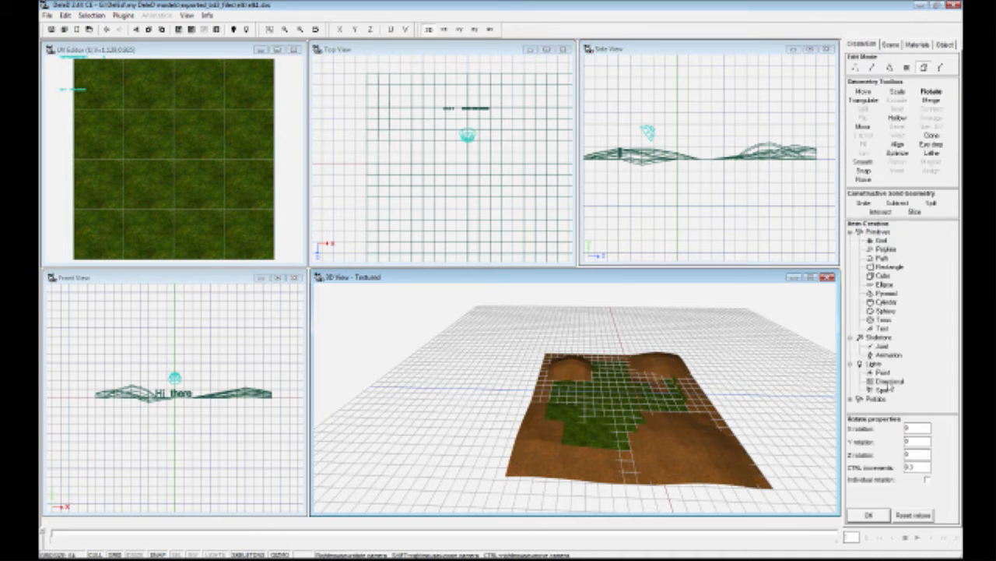
pyautogui.click(889, 382)
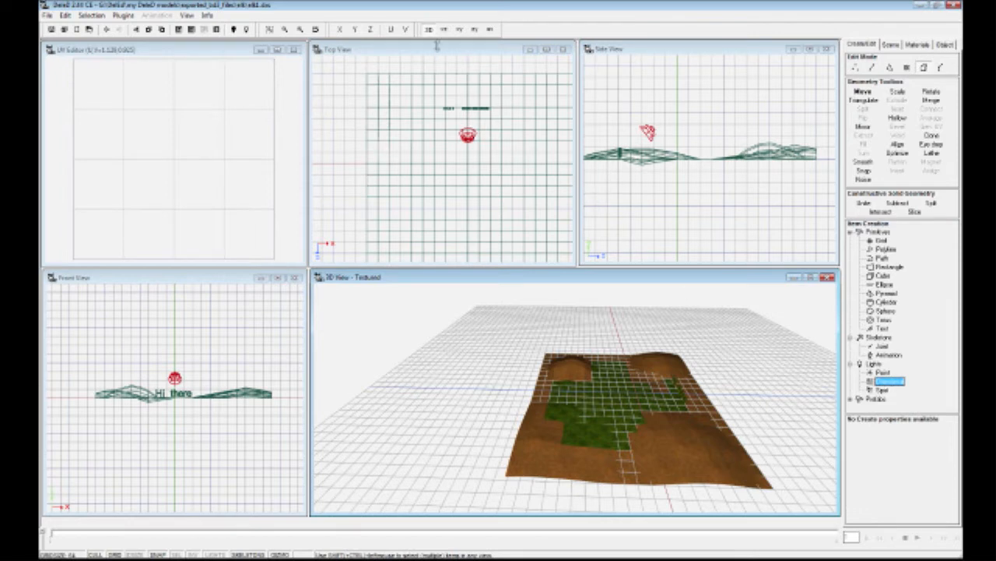
pyautogui.scroll(-5, 461, 181)
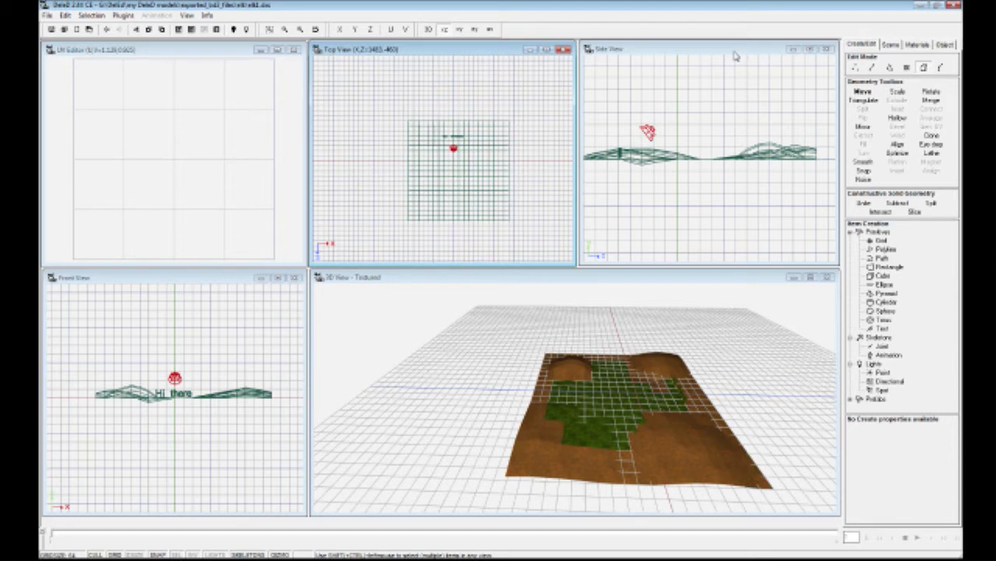
pyautogui.click(177, 330)
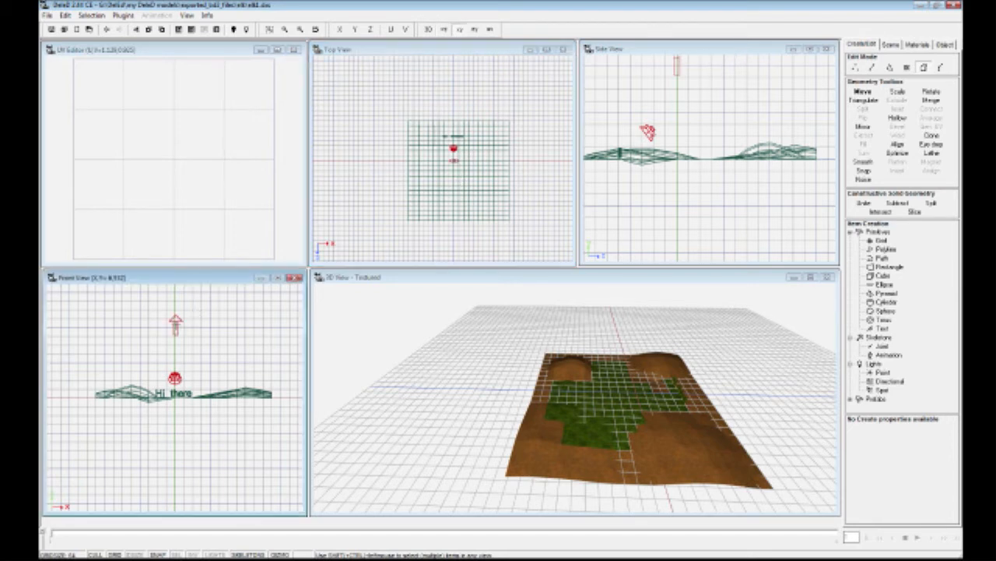
pyautogui.moveTo(537, 415); pyautogui.dragTo(588, 414, button='right')
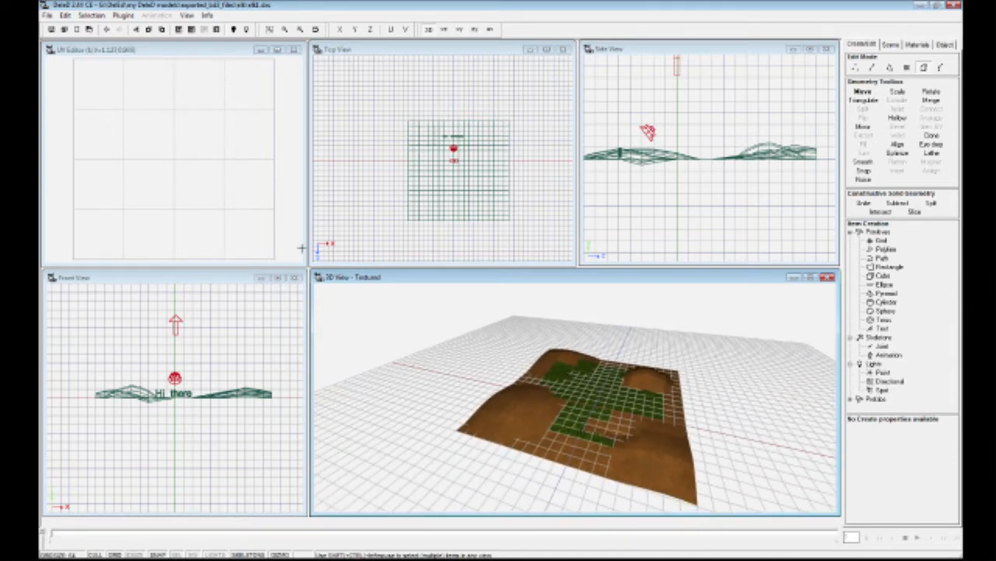
# Step: Save the scene with its new lights and close DeleD
pyautogui.click(47, 17)
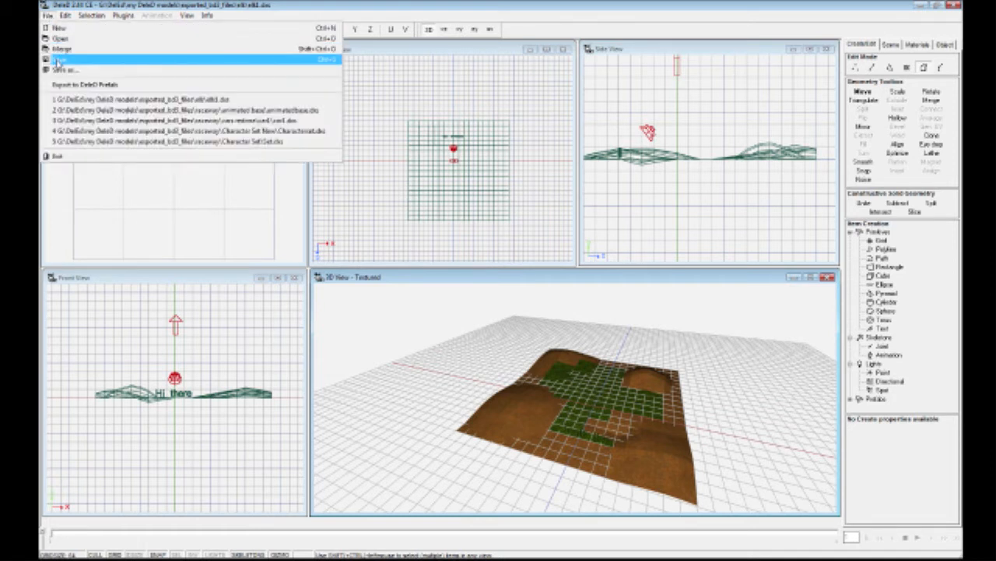
pyautogui.click(56, 59)
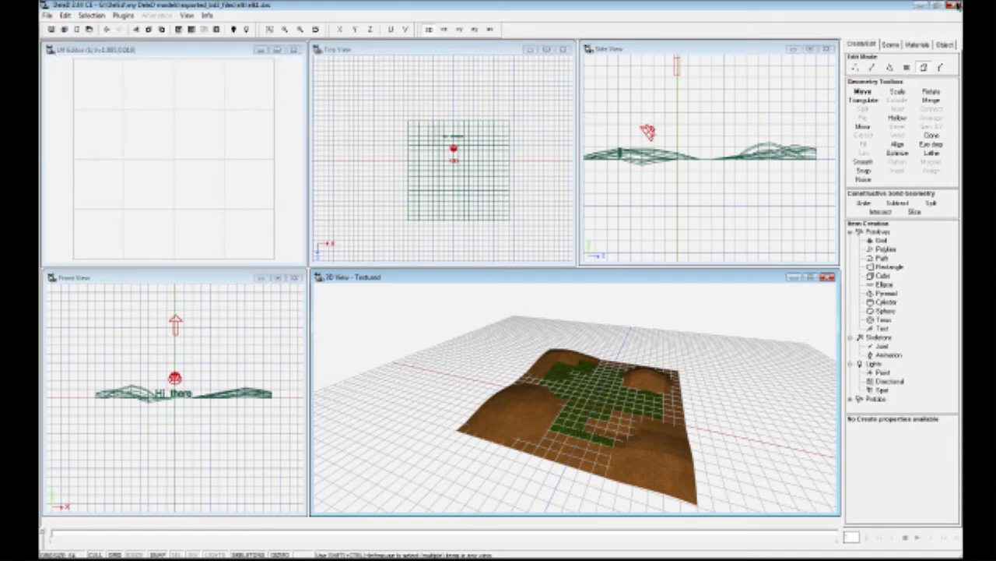
pyautogui.click(957, 6)
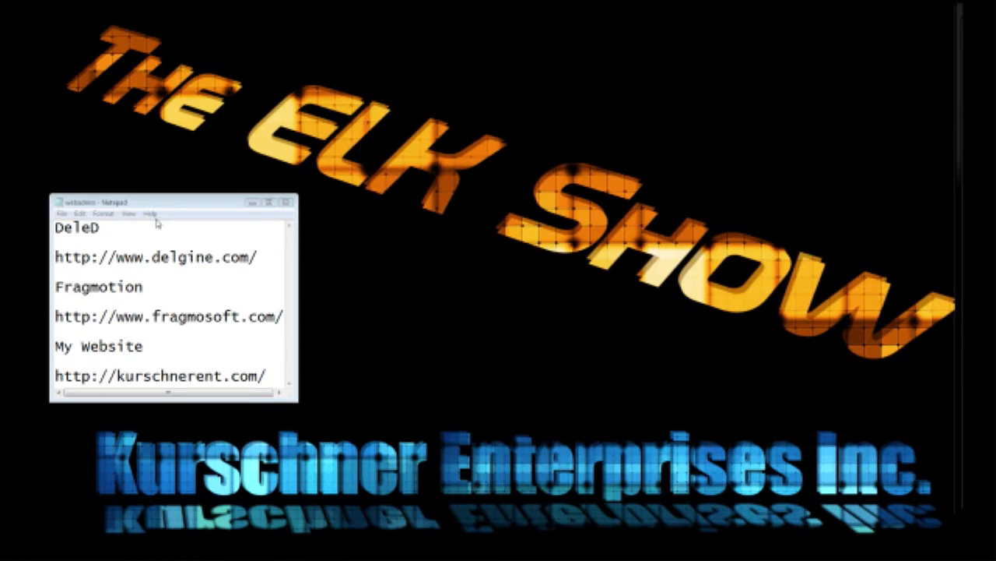
# Step: Show the desktop icons and move the Notepad window of web addresses clear of the icons it covers
pyautogui.rightClick(426, 316)
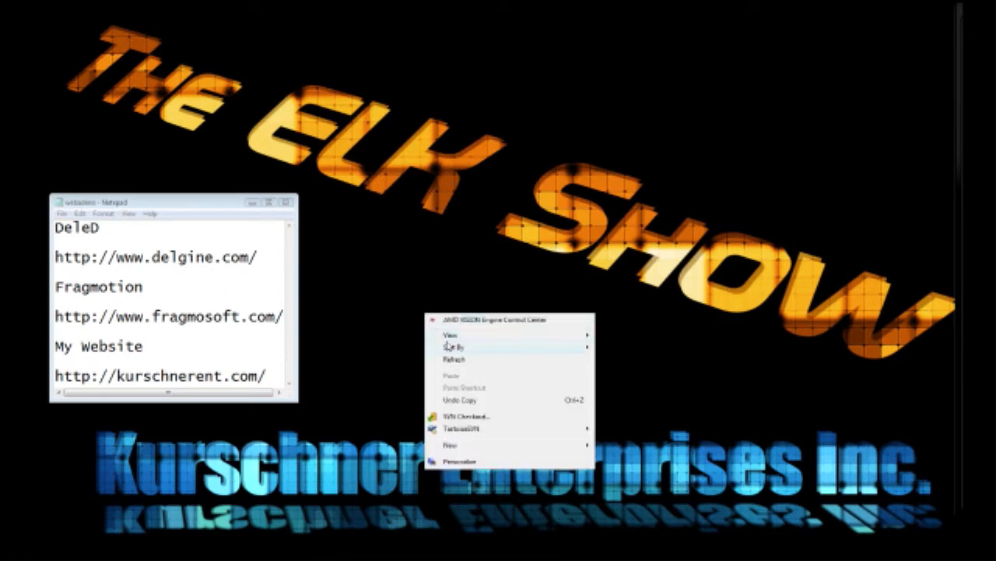
pyautogui.moveTo(452, 336)
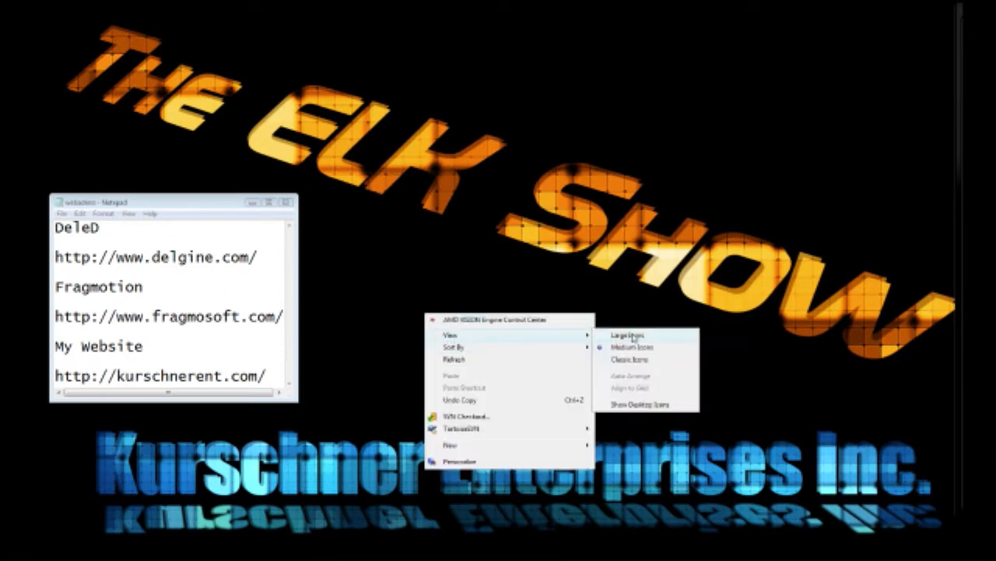
pyautogui.click(640, 405)
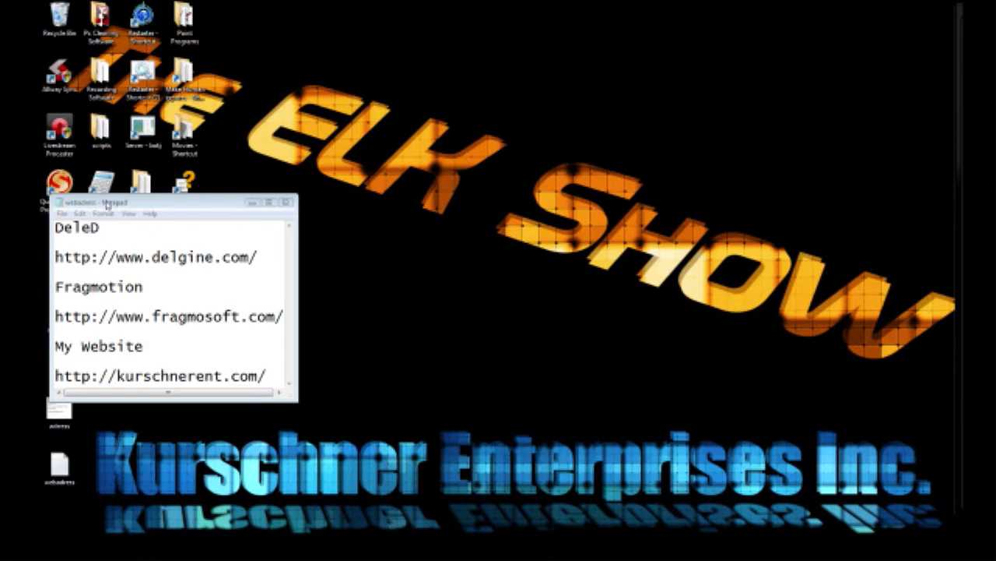
pyautogui.moveTo(106, 204); pyautogui.dragTo(192, 201)
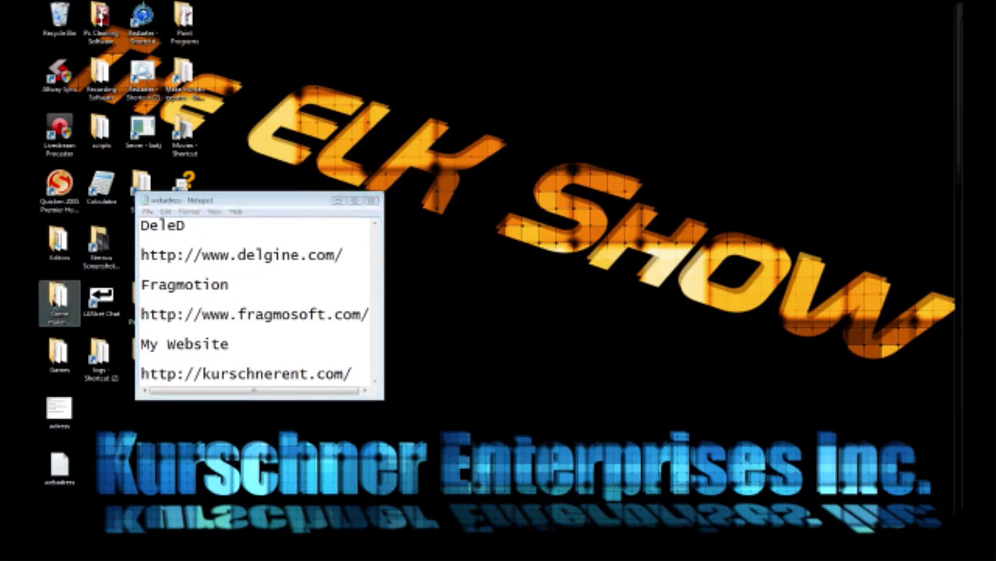
# Step: Launch DeleD from the Game making software folder on the desktop and close the folder window
pyautogui.doubleClick(57, 304)
pyautogui.click(594, 226)
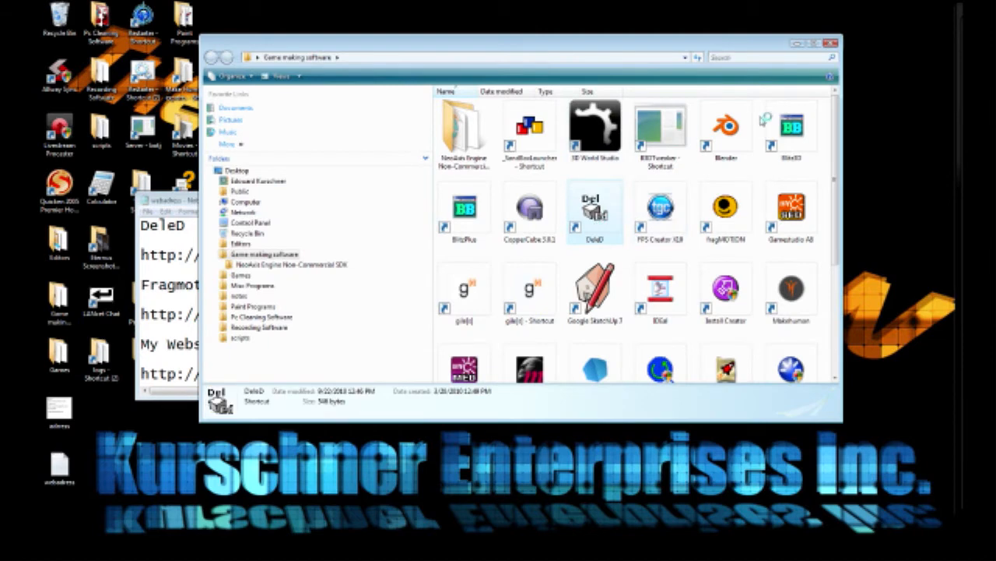
pyautogui.click(831, 42)
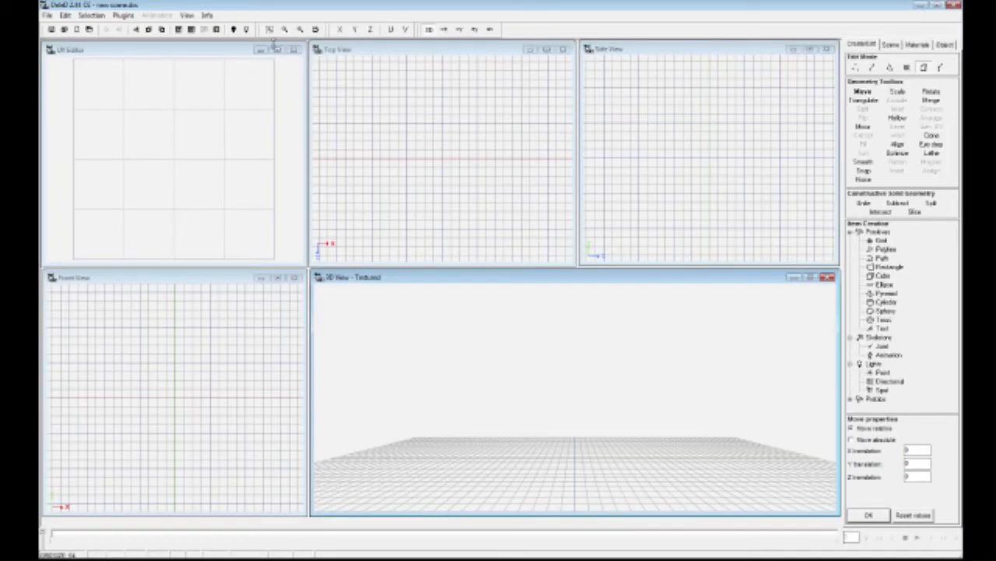
# Step: Reopen the most recently saved terrain scene with the text and lights
pyautogui.click(47, 15)
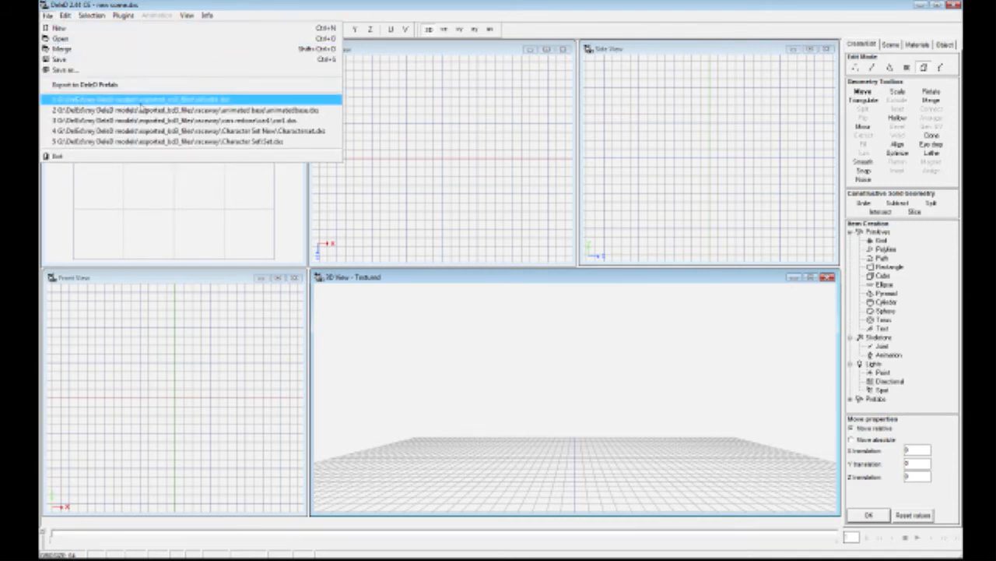
pyautogui.click(172, 101)
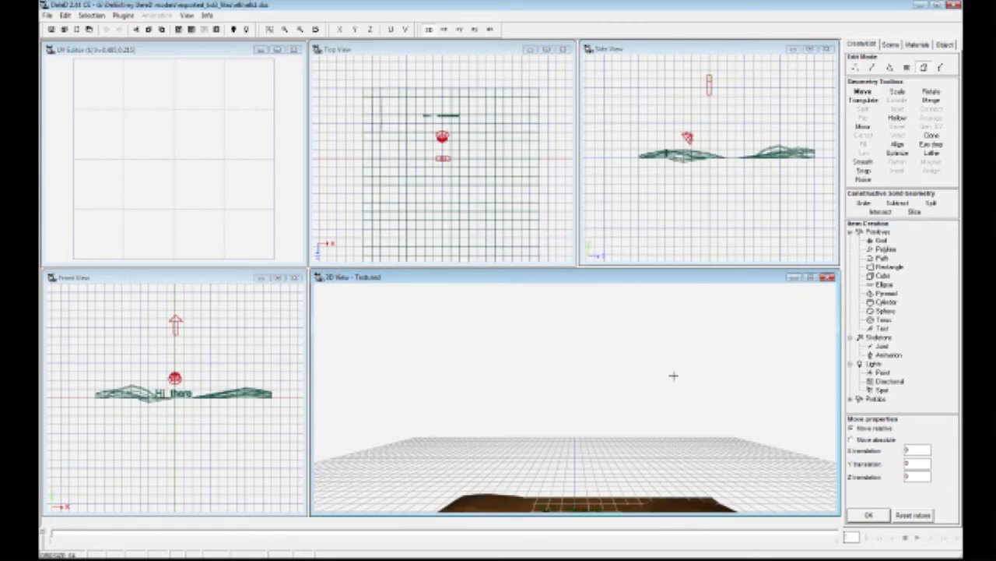
pyautogui.moveTo(702, 388); pyautogui.dragTo(678, 373, button='right')
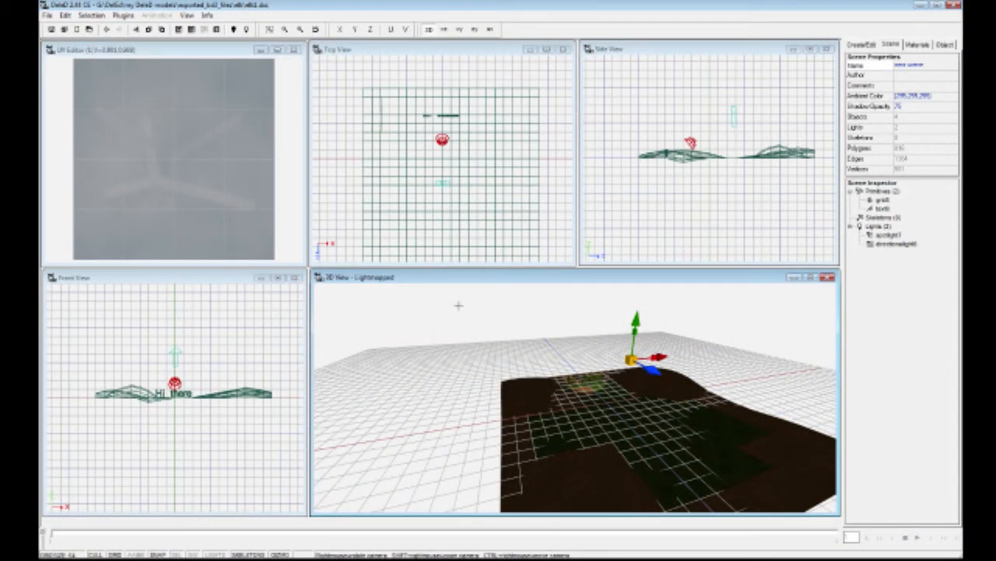
# Step: Lower the directional light slightly along its vertical axis in the 3D view
pyautogui.moveTo(664, 423); pyautogui.dragTo(654, 467, button='right')
pyautogui.moveTo(667, 372); pyautogui.dragTo(668, 344, button='right')
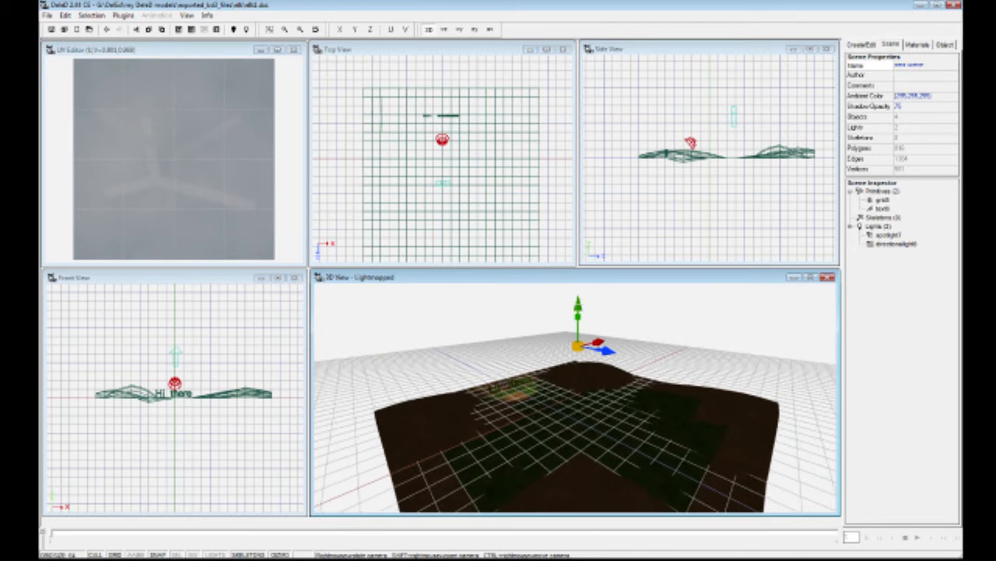
pyautogui.moveTo(577, 307); pyautogui.dragTo(578, 309)
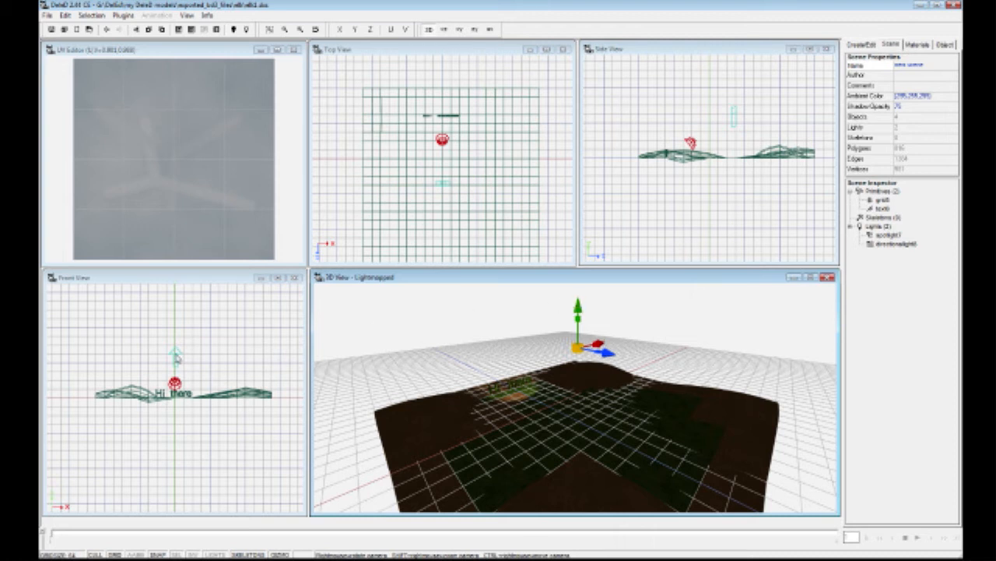
# Step: Rotate the directional light in the front view so that it points straight down at the terrain
pyautogui.click(890, 244)
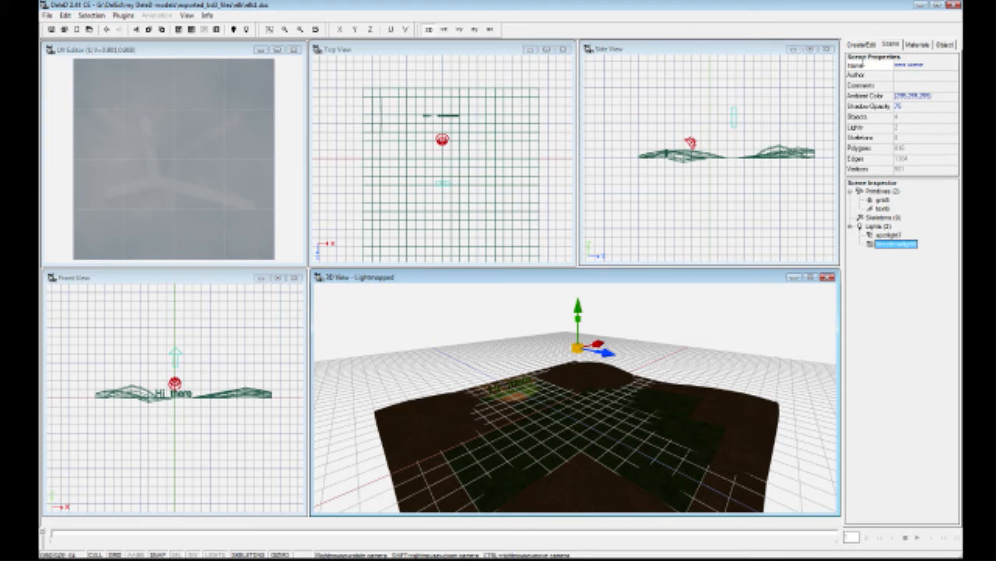
pyautogui.click(861, 44)
pyautogui.click(931, 91)
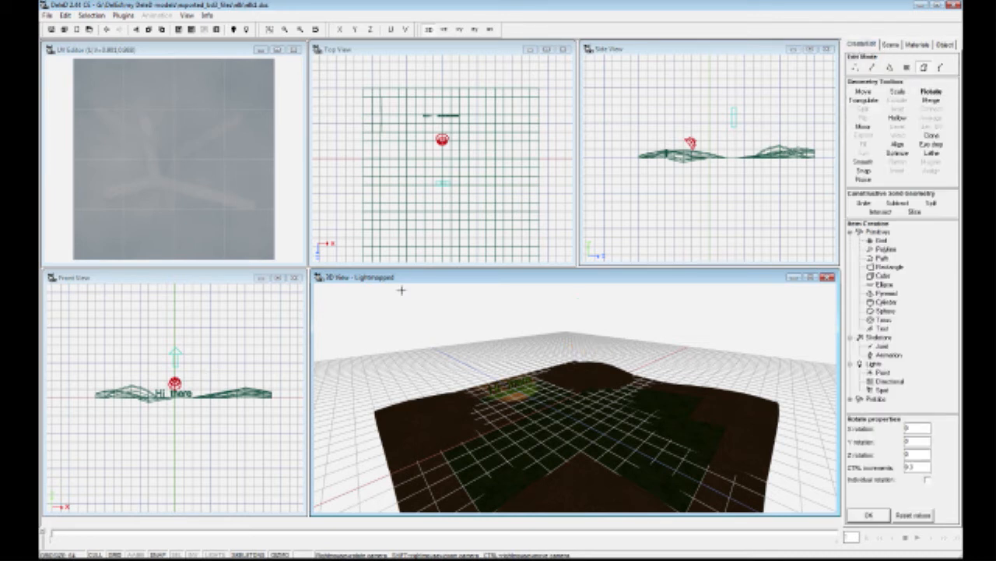
pyautogui.click(225, 371)
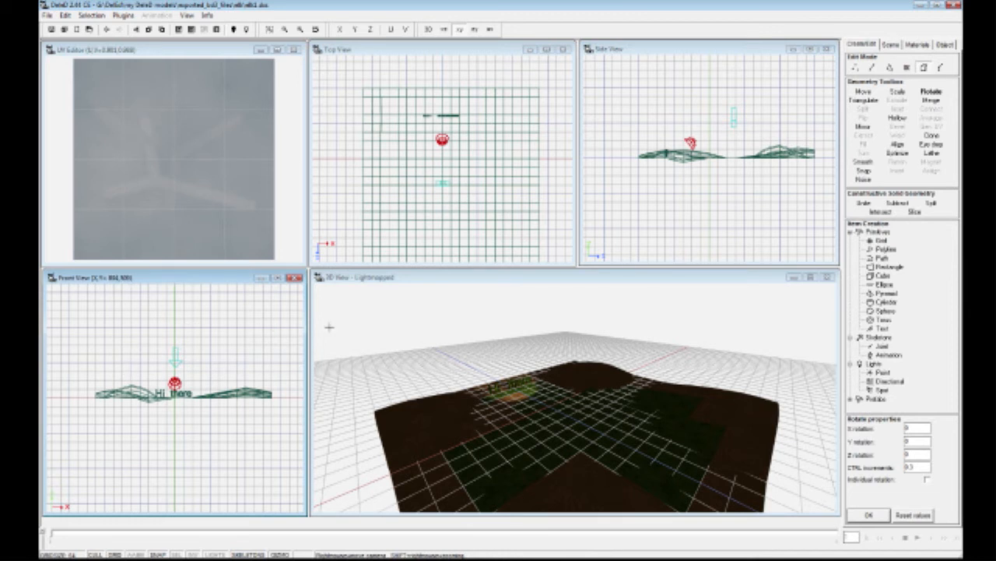
# Step: Generate lightmaps for the entire scene with the downward-pointing light and inspect the lit terrain from above
pyautogui.click(66, 16)
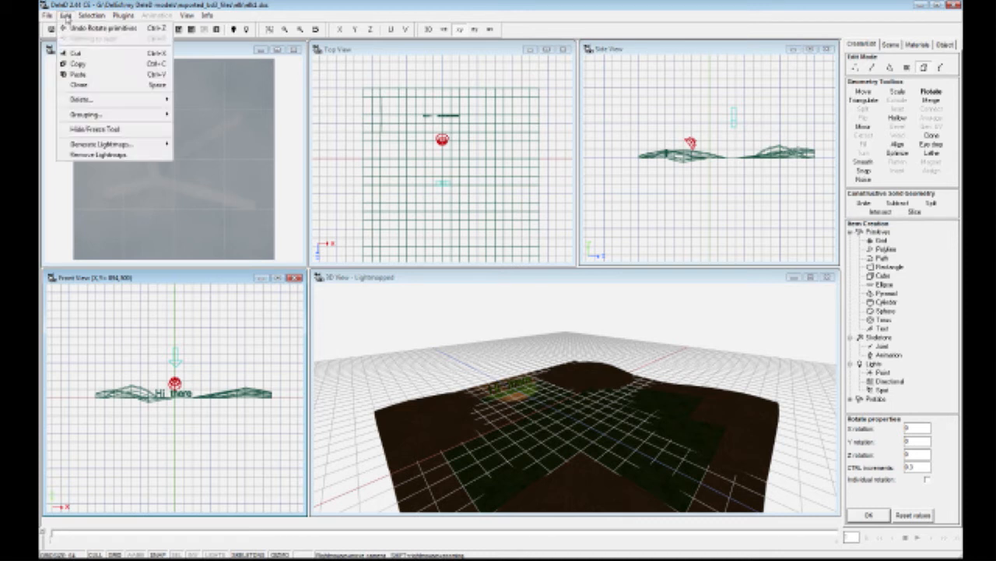
pyautogui.moveTo(85, 145)
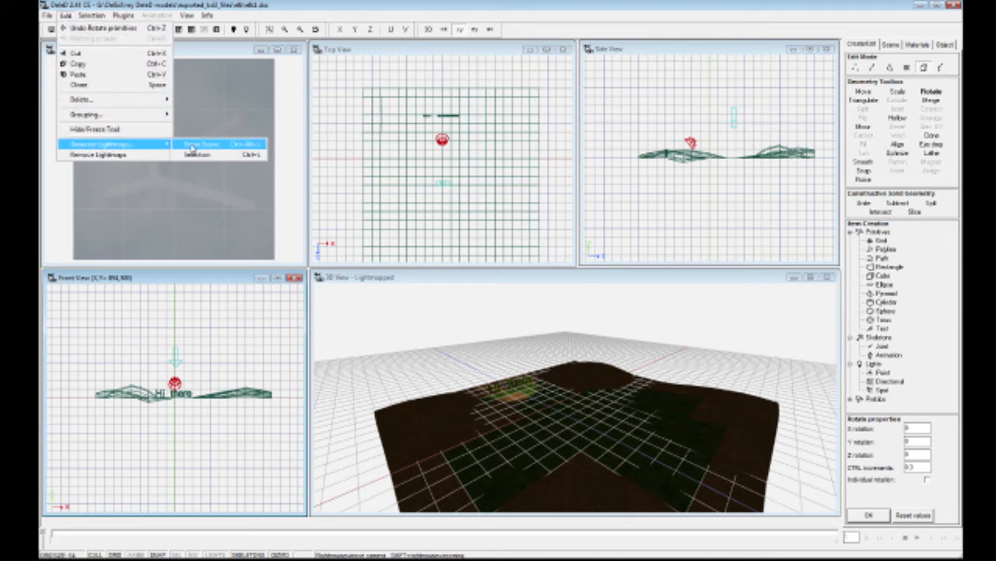
pyautogui.click(201, 144)
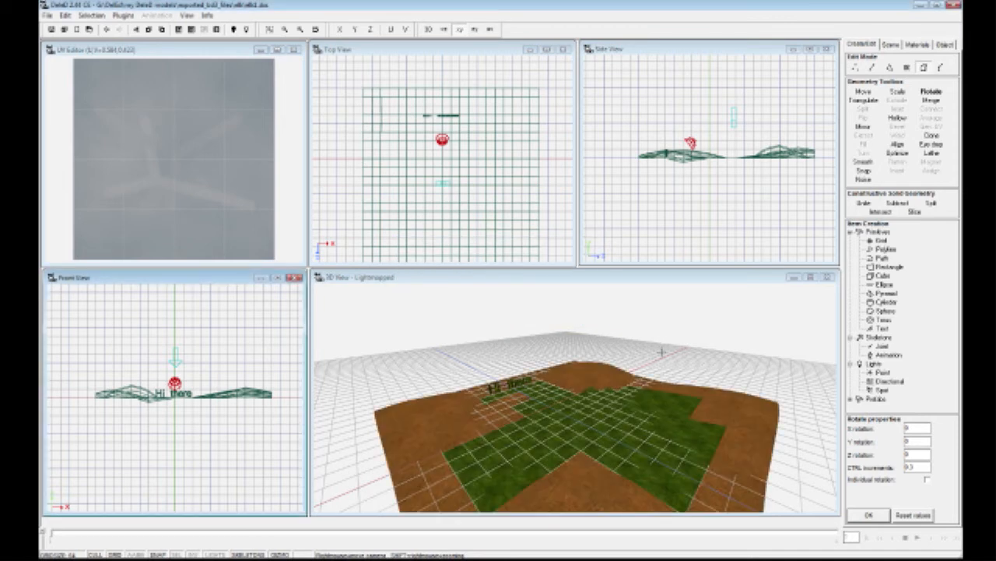
pyautogui.moveTo(574, 397); pyautogui.dragTo(522, 342, button='right')
pyautogui.moveTo(574, 421)
pyautogui.keyDown('shift'); pyautogui.mouseDown(button='right')
pyautogui.moveTo(574, 347)
pyautogui.moveTo(575, 439)
pyautogui.mouseUp(button='right'); pyautogui.keyUp('shift')
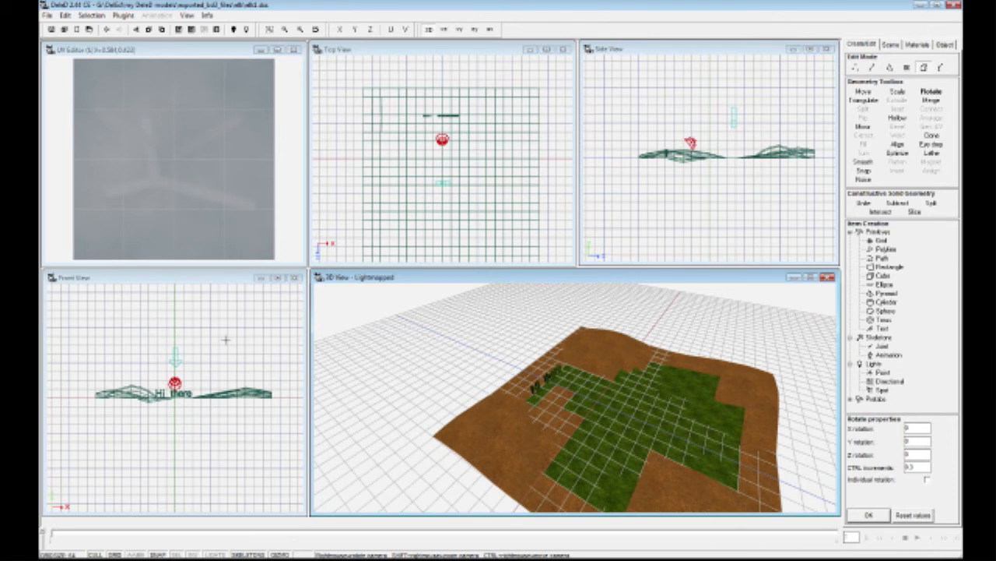
# Step: Select the directional light and move it straight up in the side view, far above the terrain
pyautogui.click(891, 44)
pyautogui.click(887, 243)
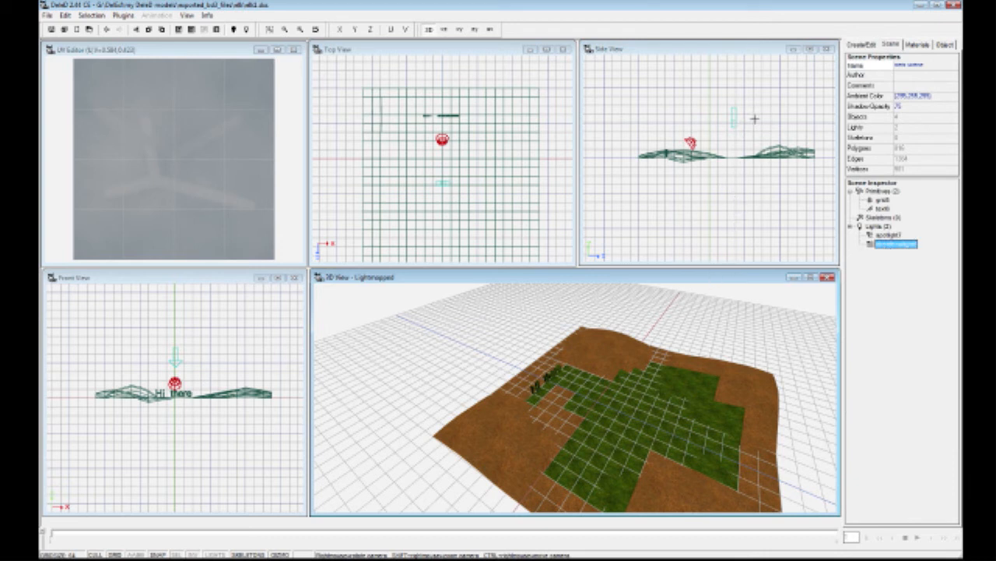
pyautogui.moveTo(756, 118); pyautogui.dragTo(726, 147, button='right')
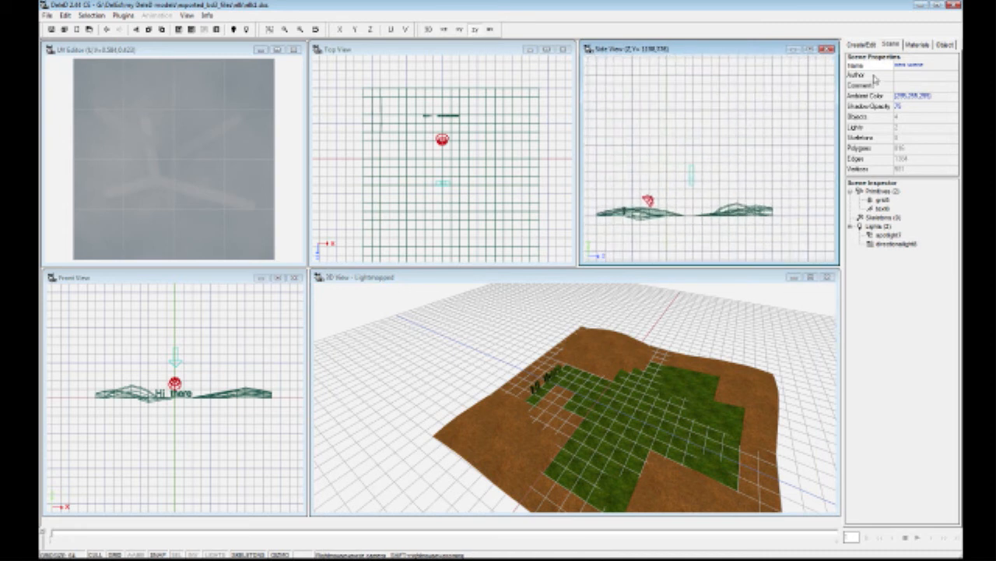
pyautogui.click(858, 45)
pyautogui.click(864, 91)
pyautogui.moveTo(719, 175); pyautogui.dragTo(725, 150)
pyautogui.press('Up')
pyautogui.press('Up')
pyautogui.press('Up')
pyautogui.press('Up')
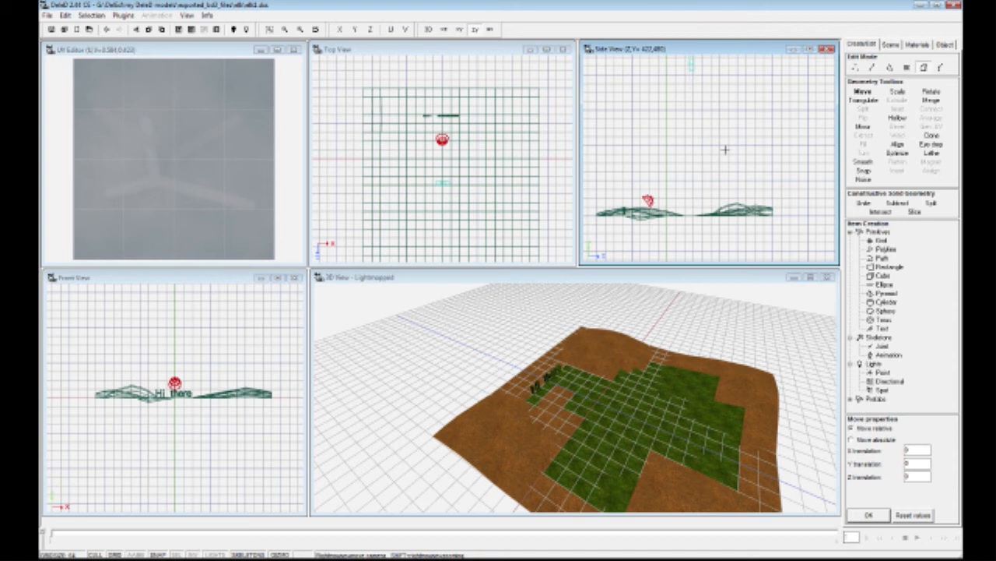
# Step: Regenerate the entire scene's lightmaps for the raised directional light and examine the text and terrain up close
pyautogui.click(66, 16)
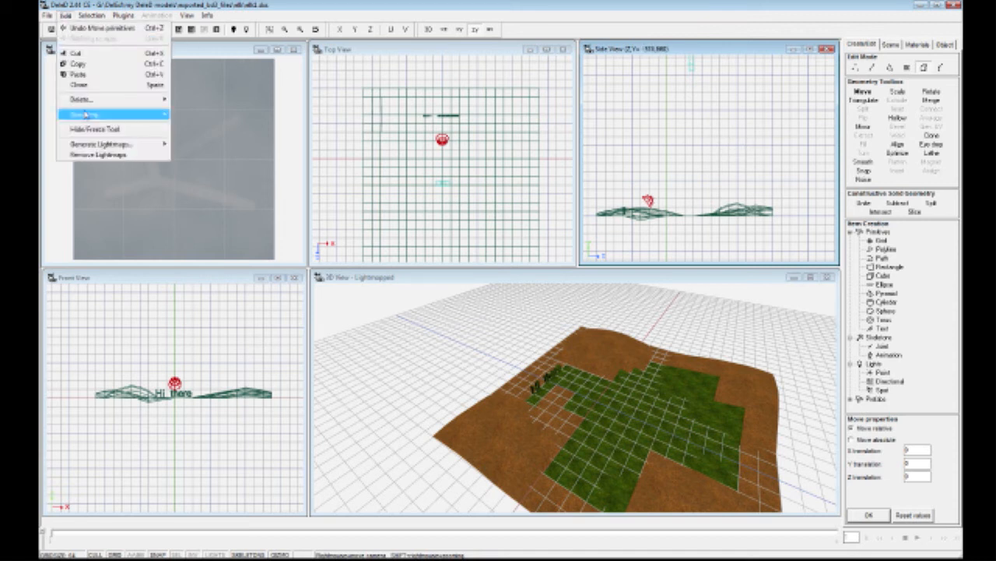
pyautogui.moveTo(86, 145)
pyautogui.click(184, 147)
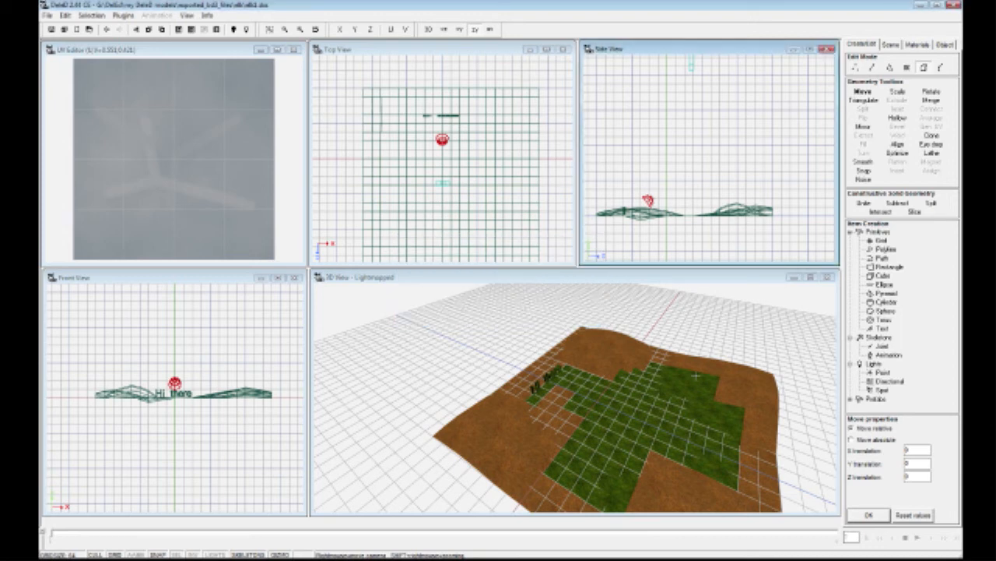
pyautogui.moveTo(700, 370); pyautogui.dragTo(670, 412, button='right')
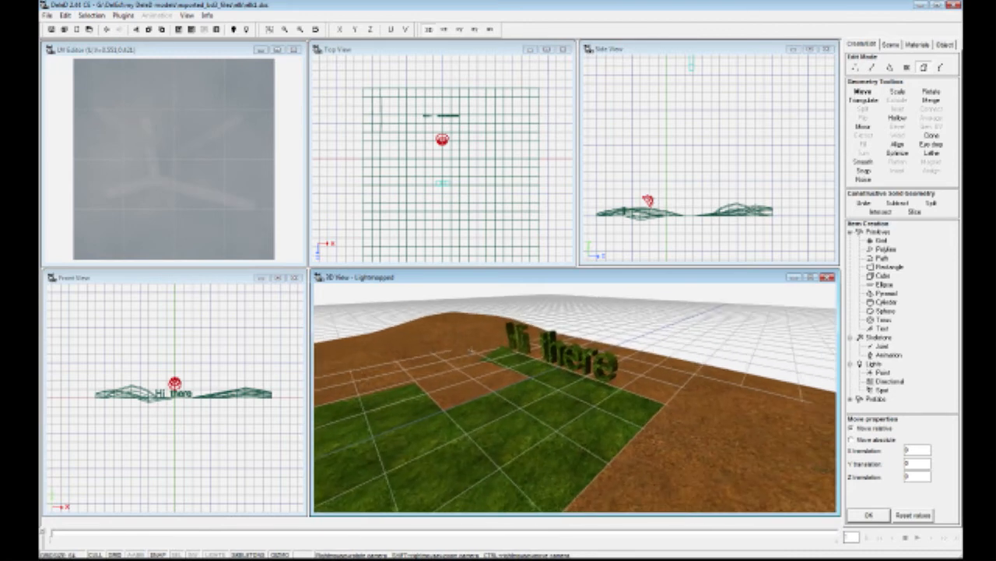
pyautogui.moveTo(539, 344)
pyautogui.mouseDown(button='right')
pyautogui.moveTo(544, 335)
pyautogui.moveTo(539, 343)
pyautogui.mouseUp(button='right')
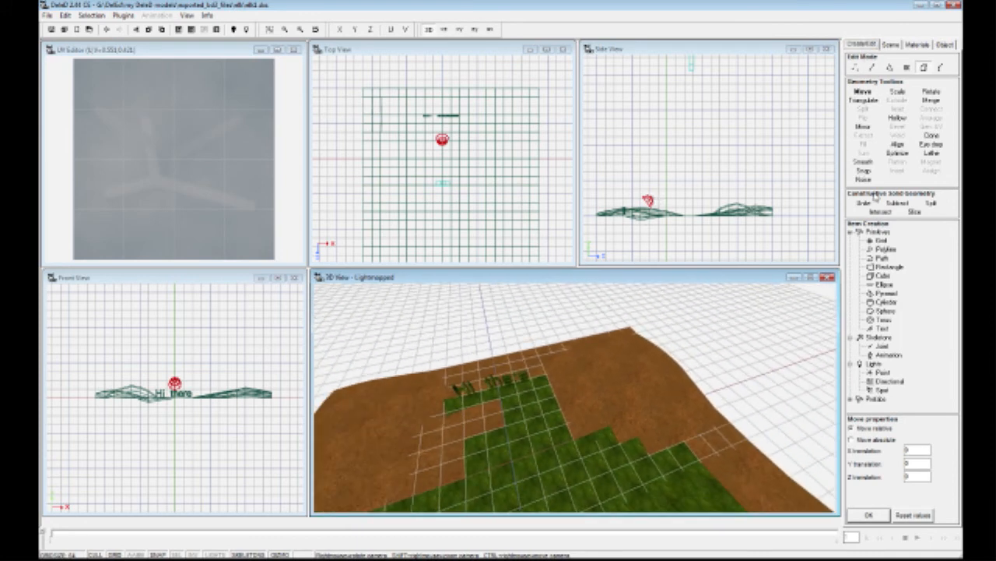
pyautogui.moveTo(617, 372); pyautogui.dragTo(611, 362, button='right')
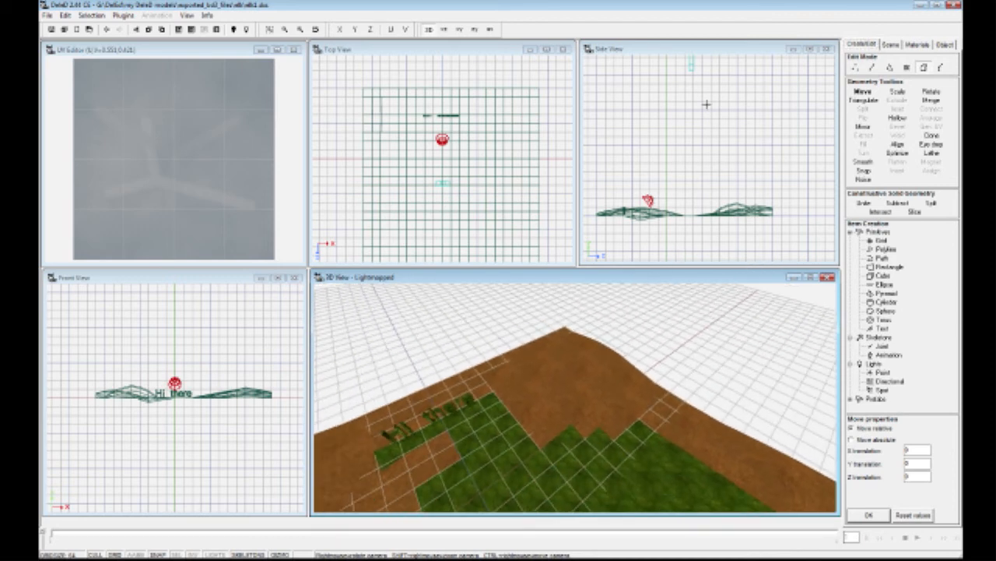
# Step: Select the spotlight, move it closer to the "Hi there" text and lower it slightly
pyautogui.click(890, 45)
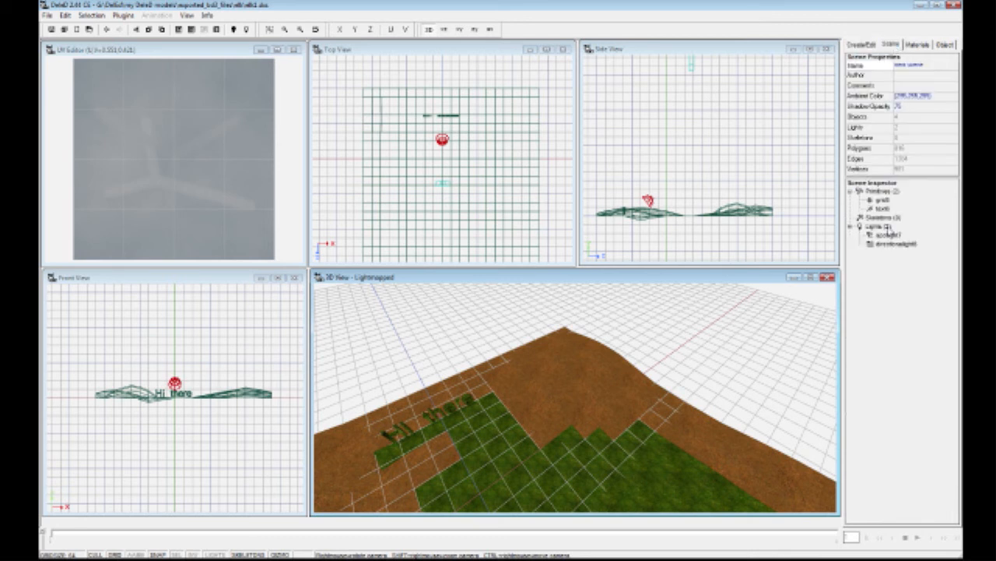
pyautogui.click(887, 235)
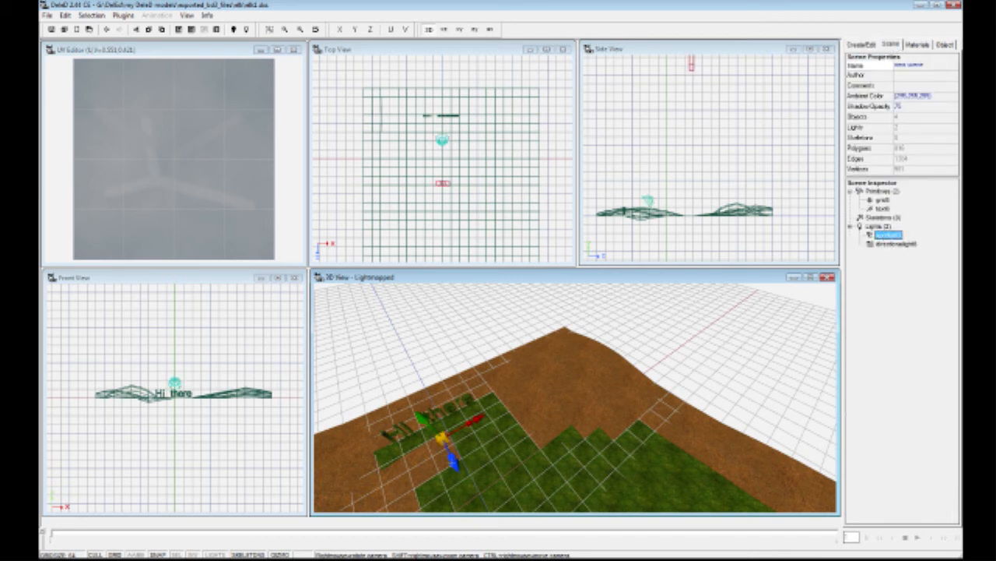
pyautogui.moveTo(453, 462); pyautogui.dragTo(422, 448)
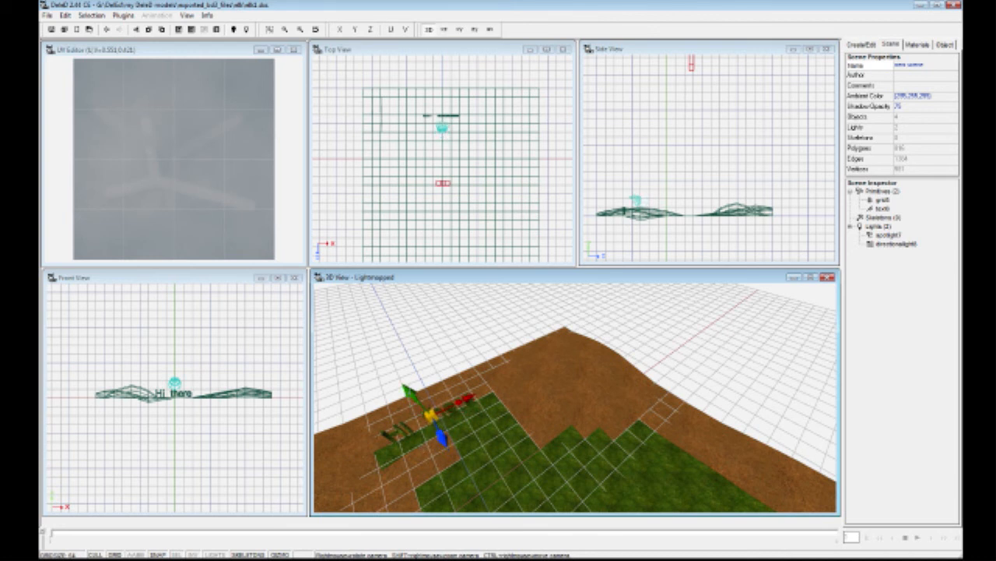
pyautogui.moveTo(413, 398); pyautogui.dragTo(422, 406)
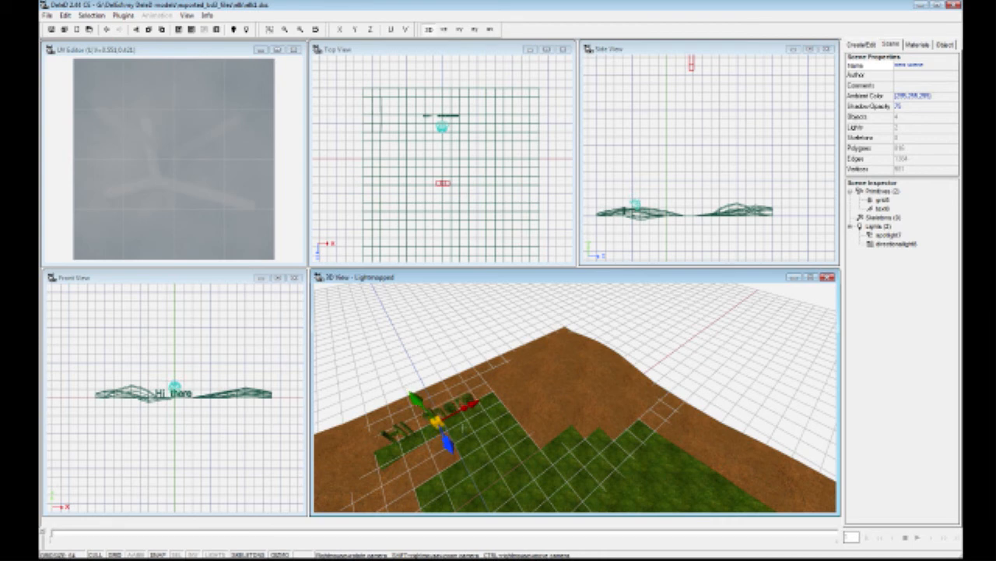
pyautogui.moveTo(511, 438)
pyautogui.mouseDown(button='right')
pyautogui.moveTo(476, 436)
pyautogui.moveTo(463, 455)
pyautogui.moveTo(425, 440)
pyautogui.moveTo(421, 409)
pyautogui.moveTo(467, 366)
pyautogui.moveTo(506, 374)
pyautogui.moveTo(537, 385)
pyautogui.moveTo(537, 420)
pyautogui.moveTo(511, 439)
pyautogui.mouseUp(button='right')
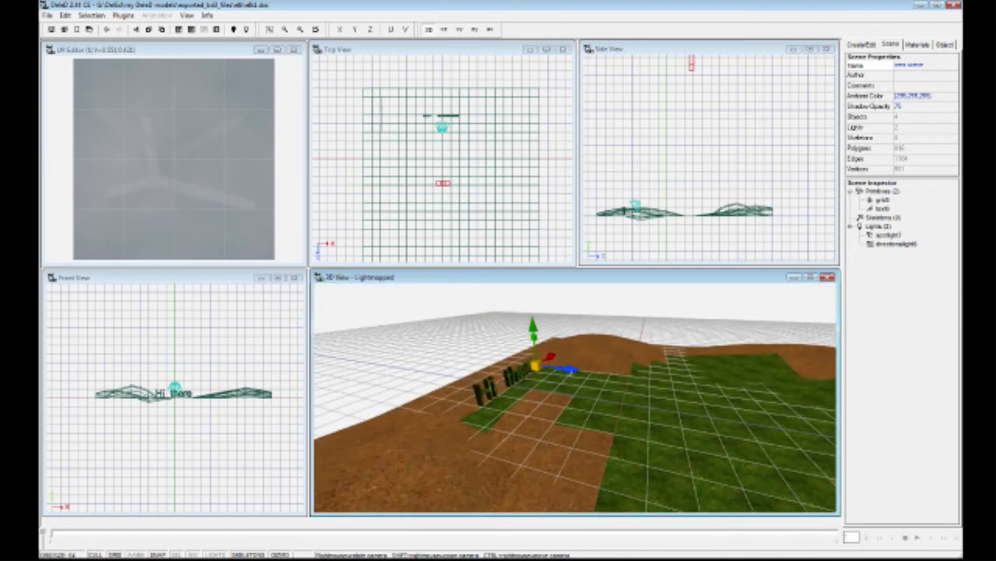
# Step: Regenerate lightmaps for the entire scene with the repositioned spotlight and view the text from the front
pyautogui.click(65, 16)
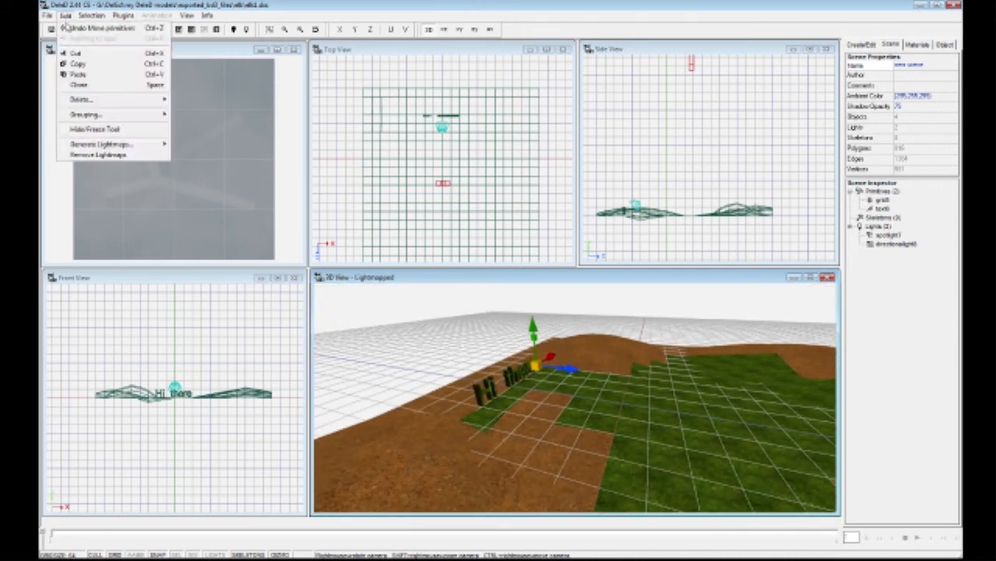
pyautogui.moveTo(92, 145)
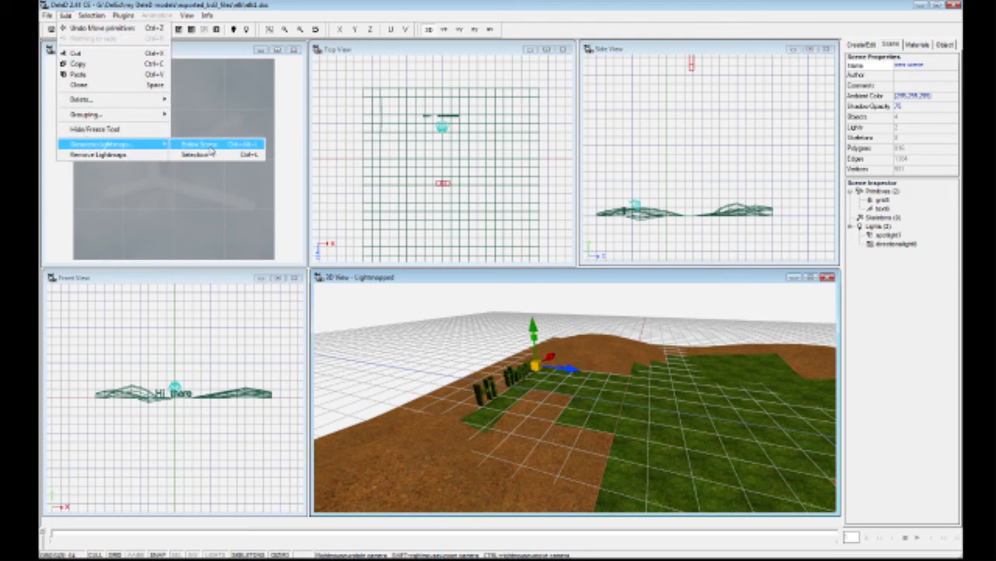
pyautogui.click(202, 145)
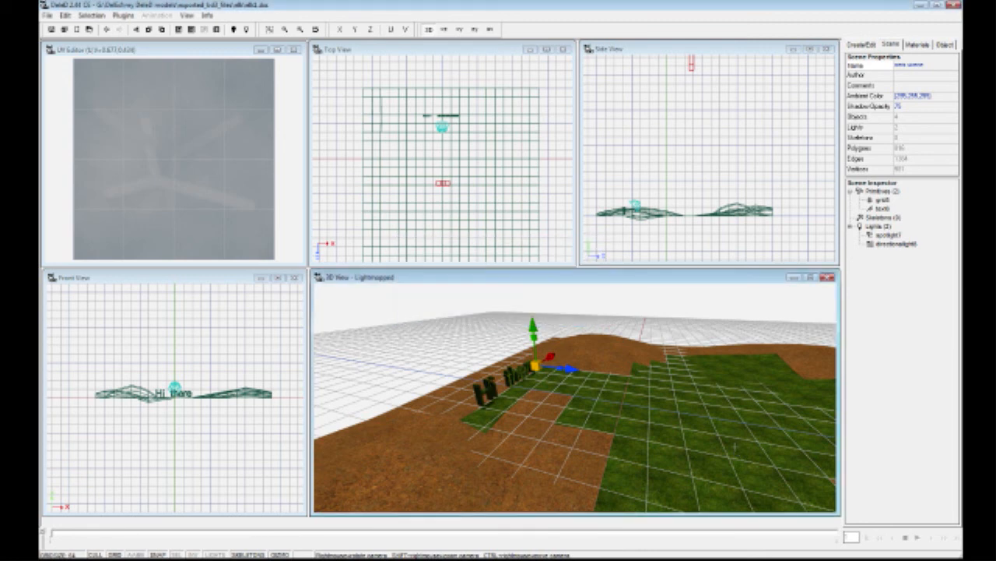
pyautogui.moveTo(701, 412)
pyautogui.mouseDown(button='right')
pyautogui.moveTo(654, 452)
pyautogui.moveTo(661, 408)
pyautogui.moveTo(703, 419)
pyautogui.moveTo(610, 416)
pyautogui.moveTo(692, 398)
pyautogui.mouseUp(button='right')
pyautogui.moveTo(629, 381); pyautogui.dragTo(697, 444, button='right')
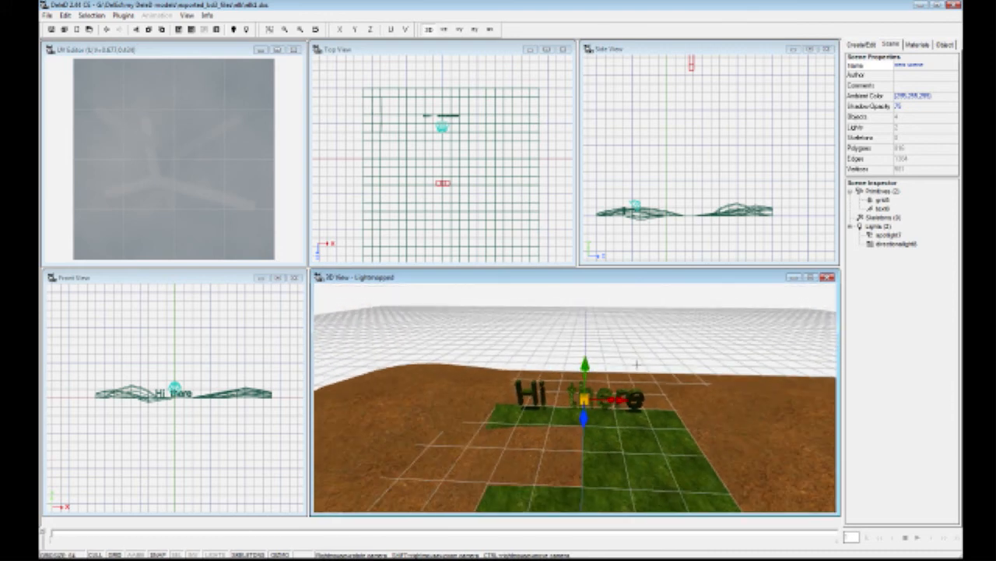